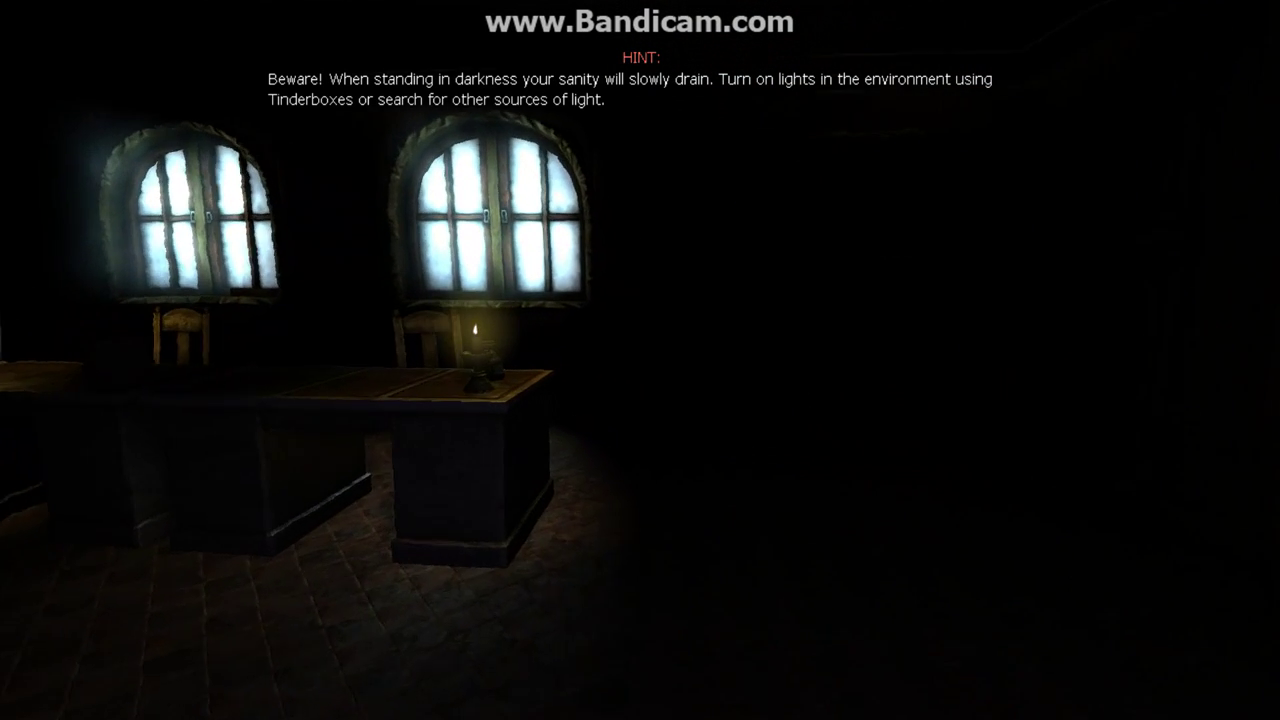
- Take the oil from the candlelit desk and walk along the row of desks
{"action": "key", "text": "Tab"}
{"action": "key", "text": "Tab"}
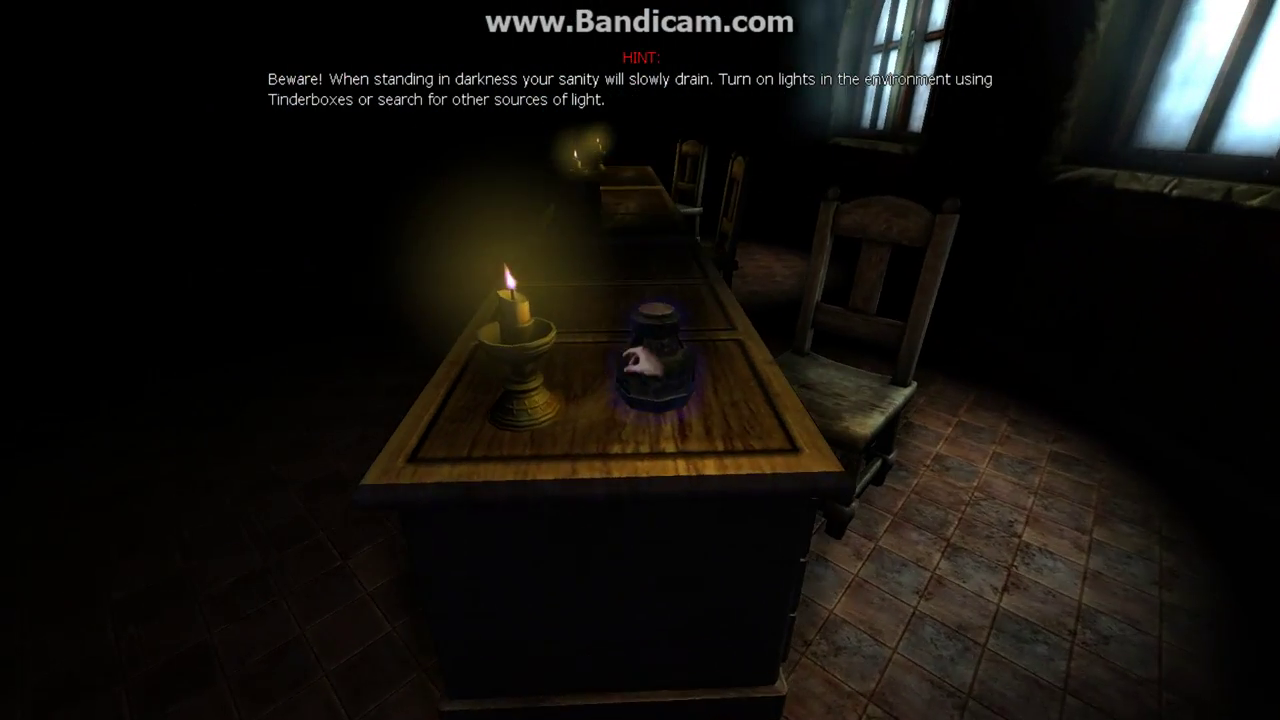
{"action": "left_click", "coordinate": [640, 360]}
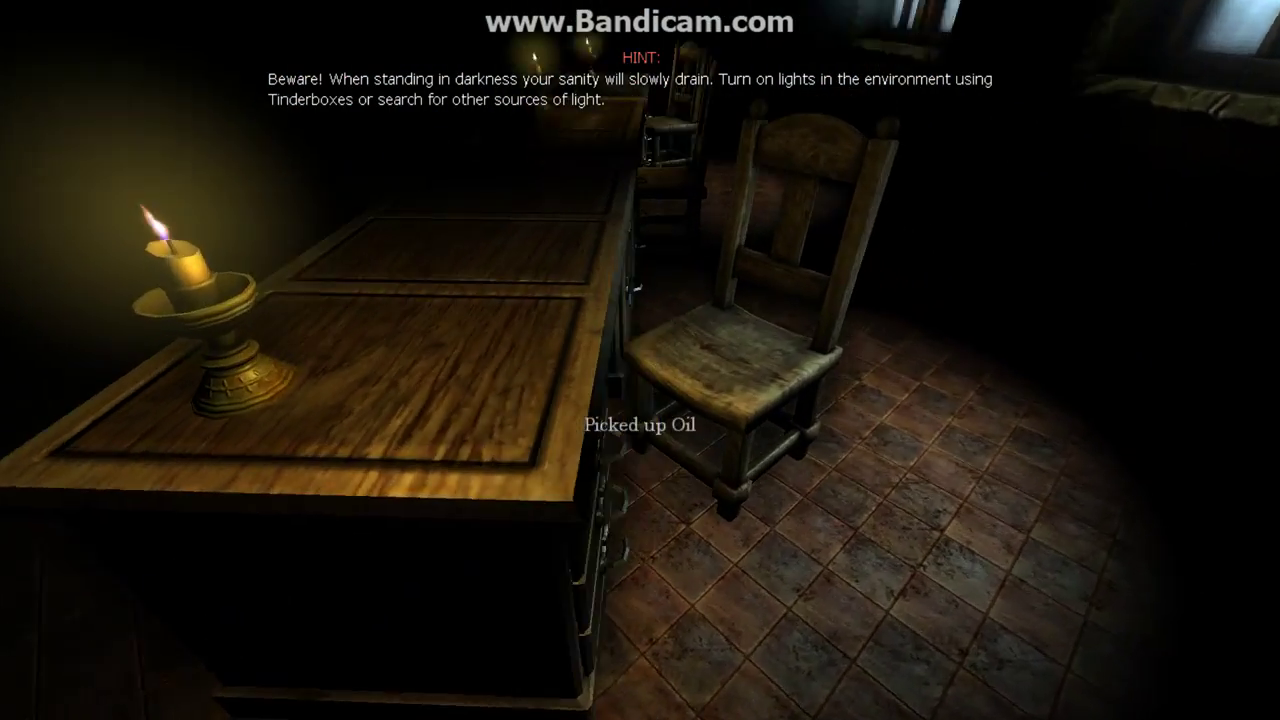
{"action": "key", "text": "w"}
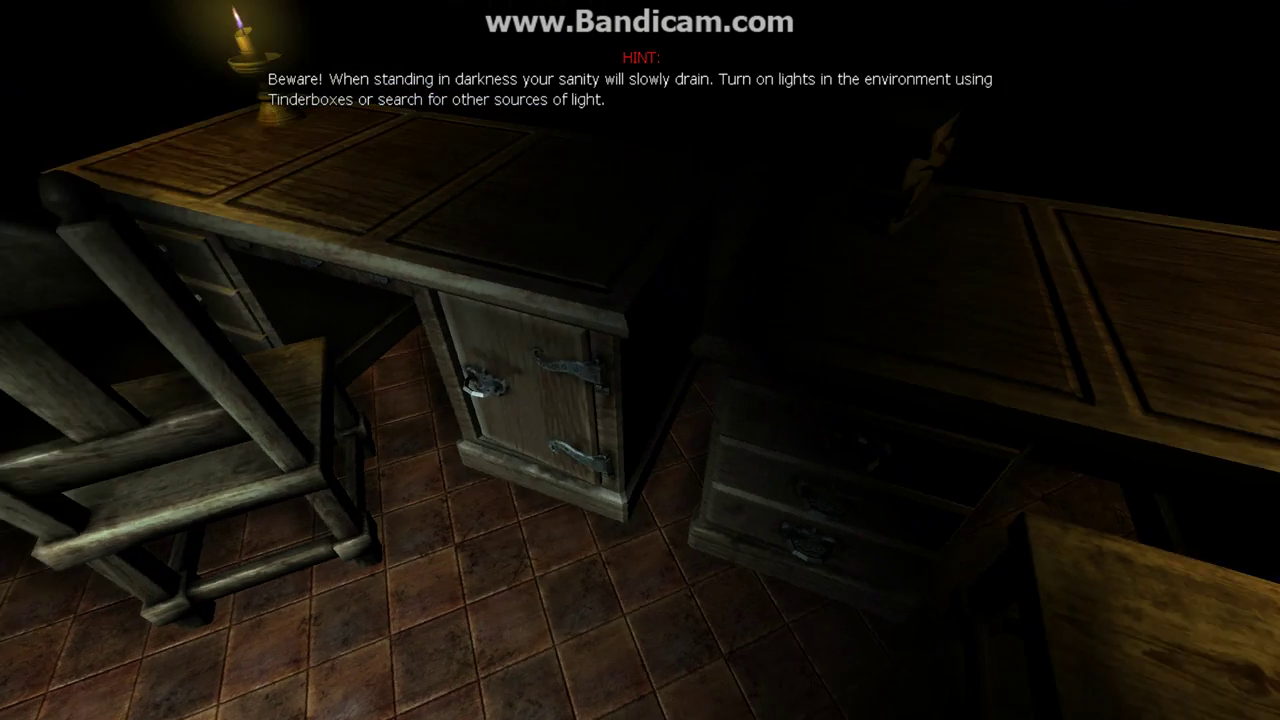
{"action": "key", "text": "w"}
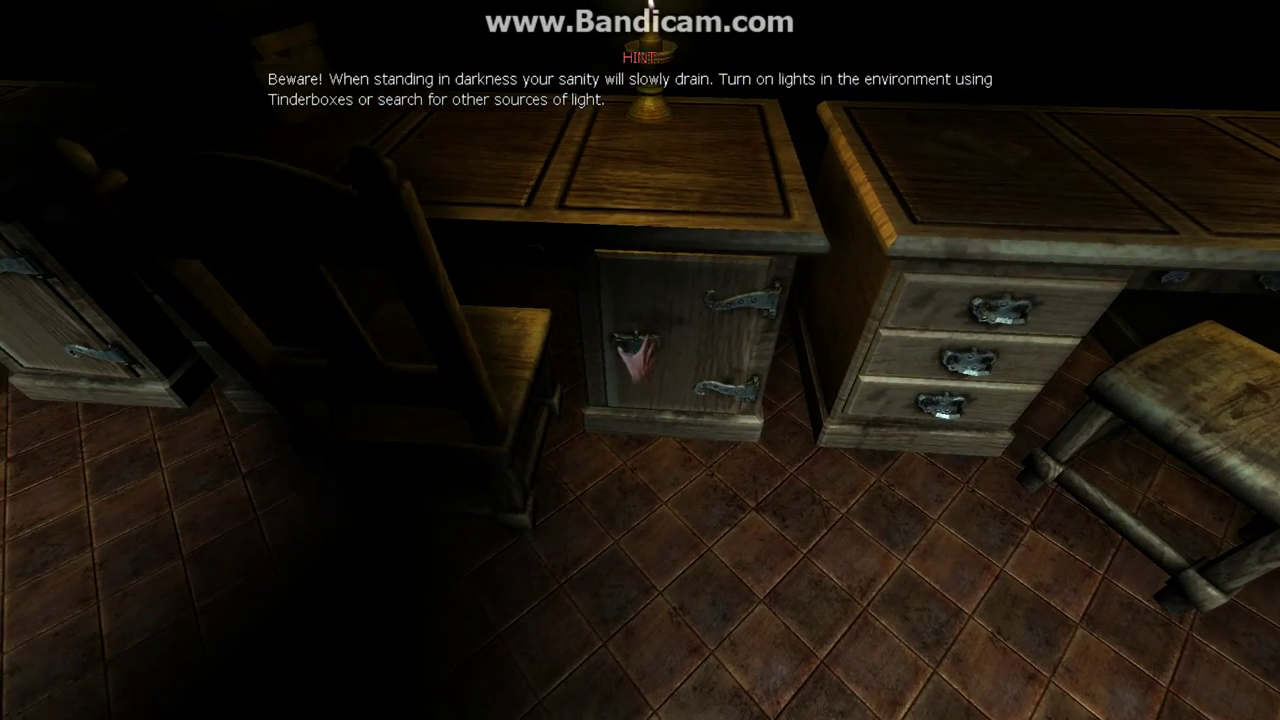
- Open the cabinet under the desk, take the second oil bottle, and shut it
{"action": "left_click_drag", "start_coordinate": [638, 355], "coordinate": [760, 420]}
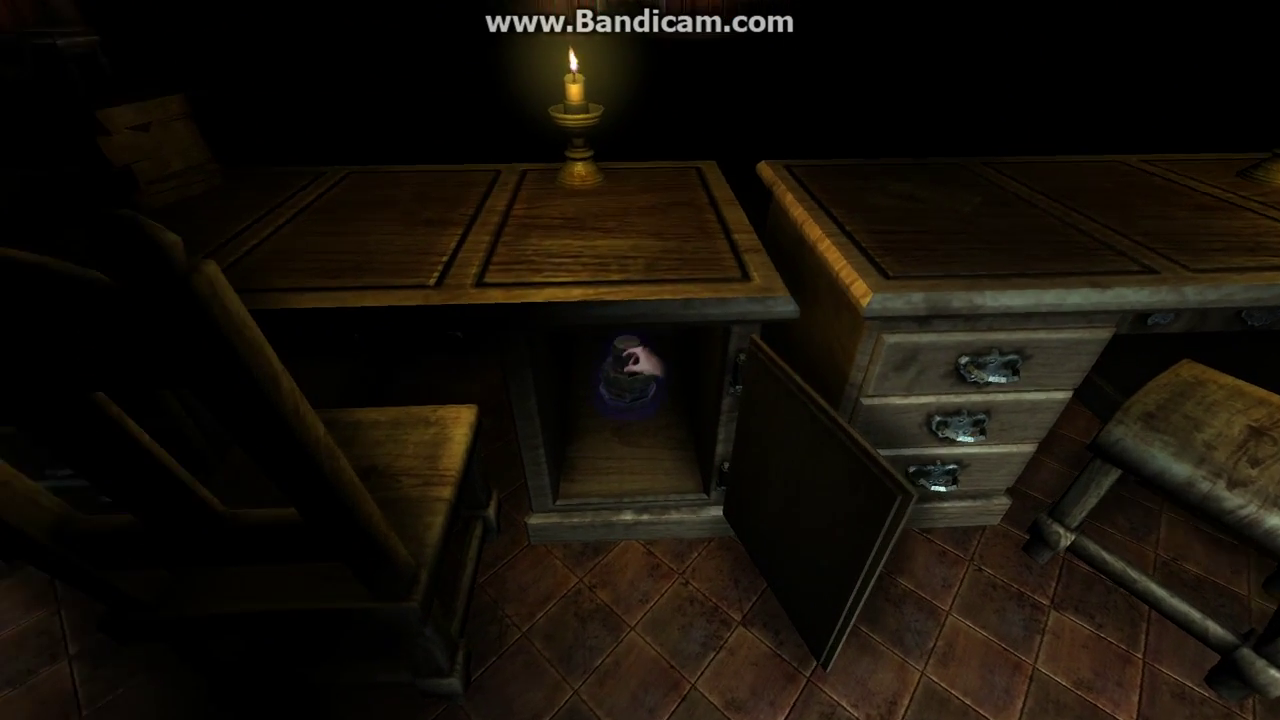
{"action": "left_click", "coordinate": [640, 360]}
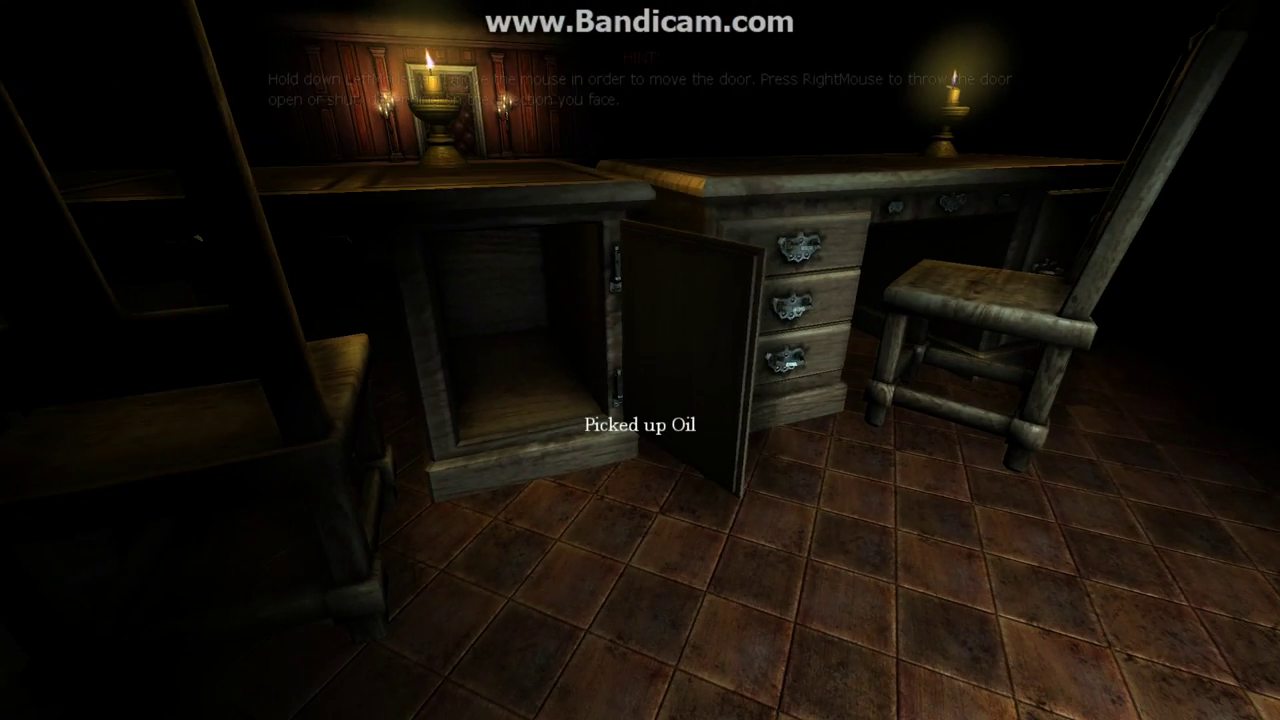
{"action": "right_click", "coordinate": [640, 360]}
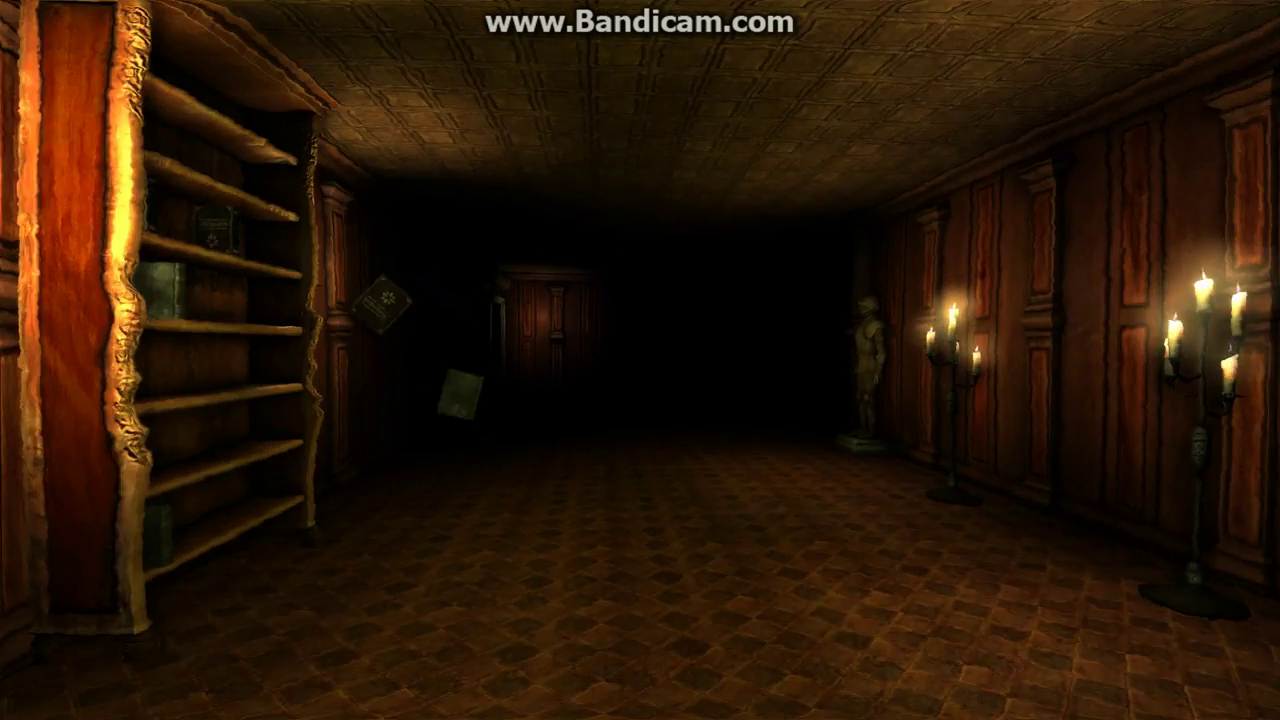
- Walk past the statue and bookshelves to the door between the candelabras
{"action": "key", "text": "w"}
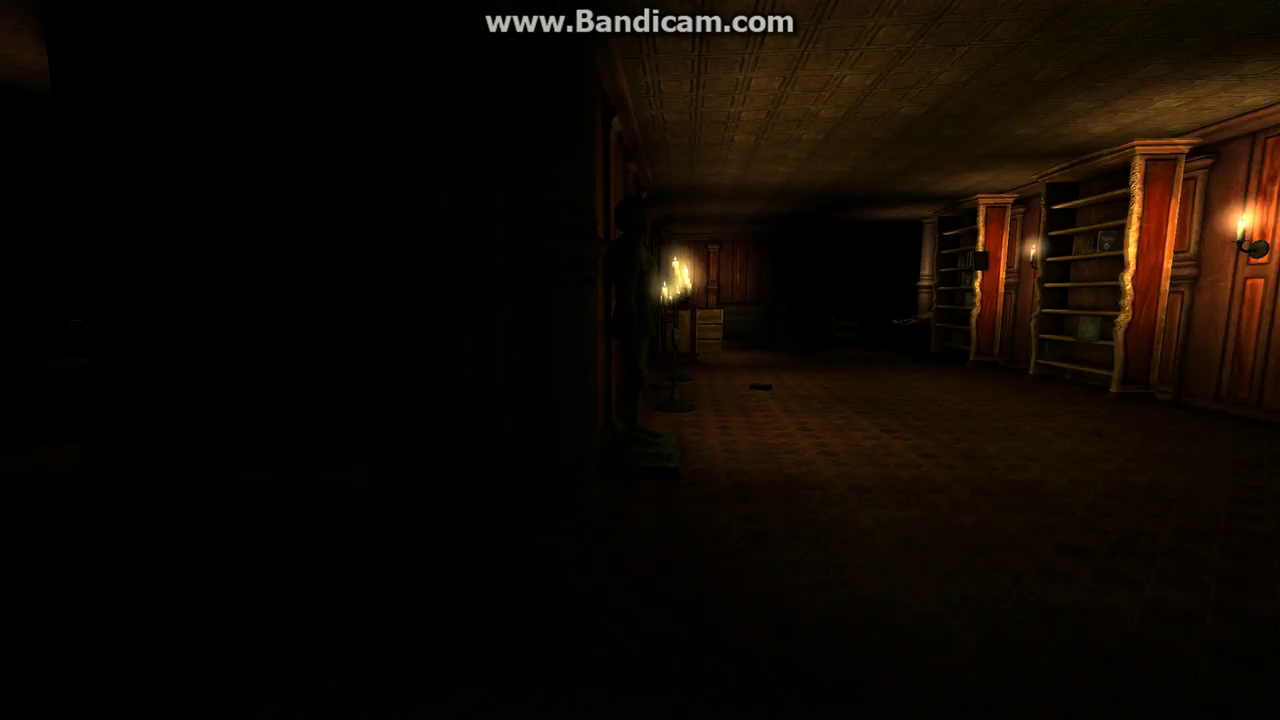
{"action": "key", "text": "w"}
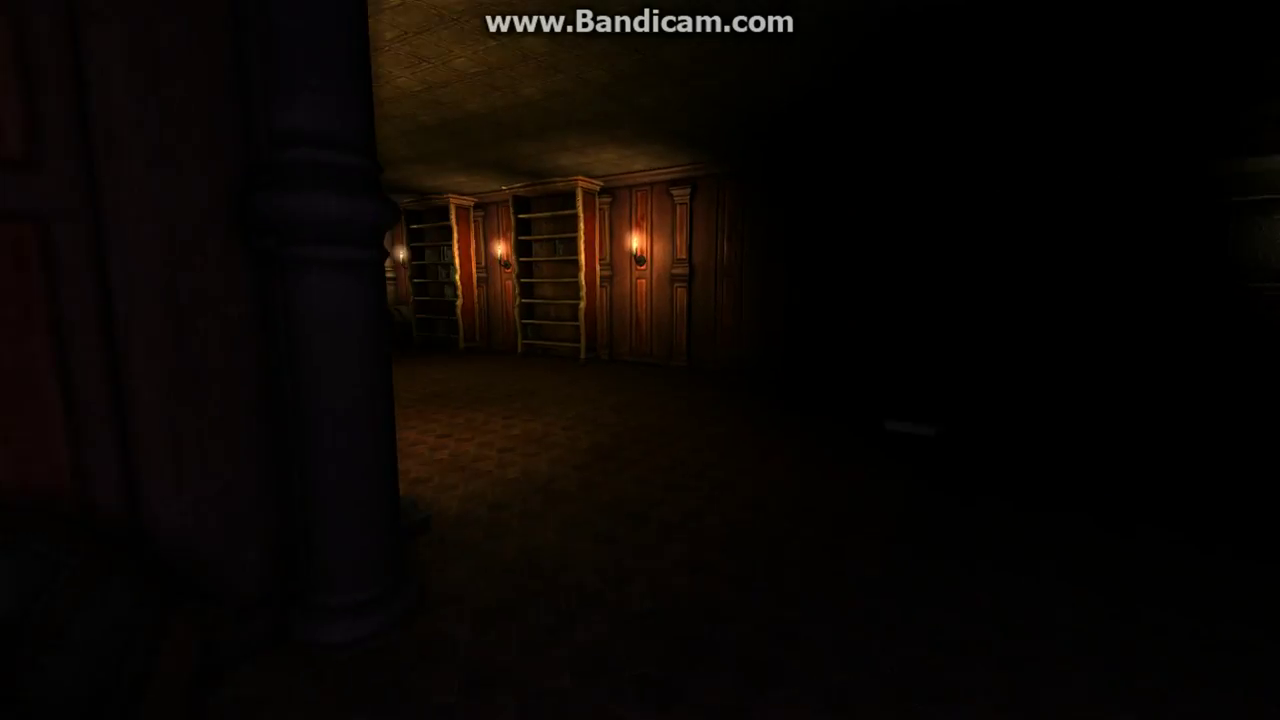
{"action": "key", "text": "w"}
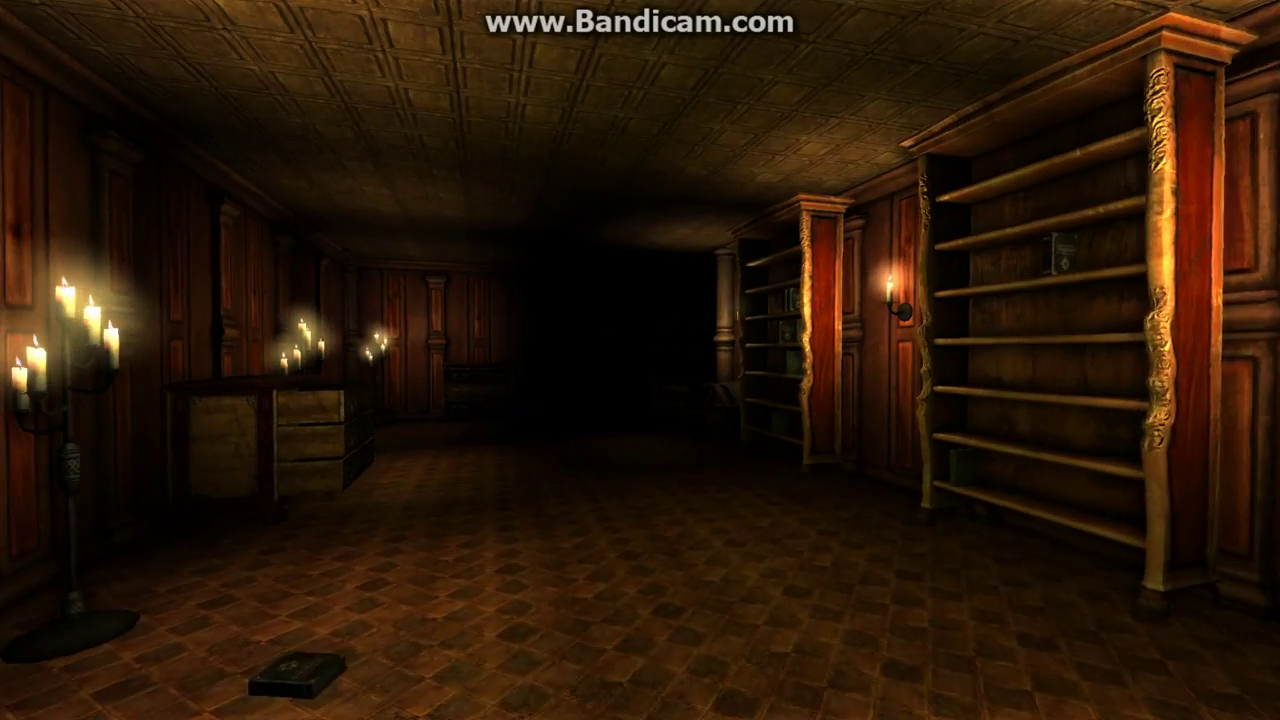
{"action": "key", "text": "w"}
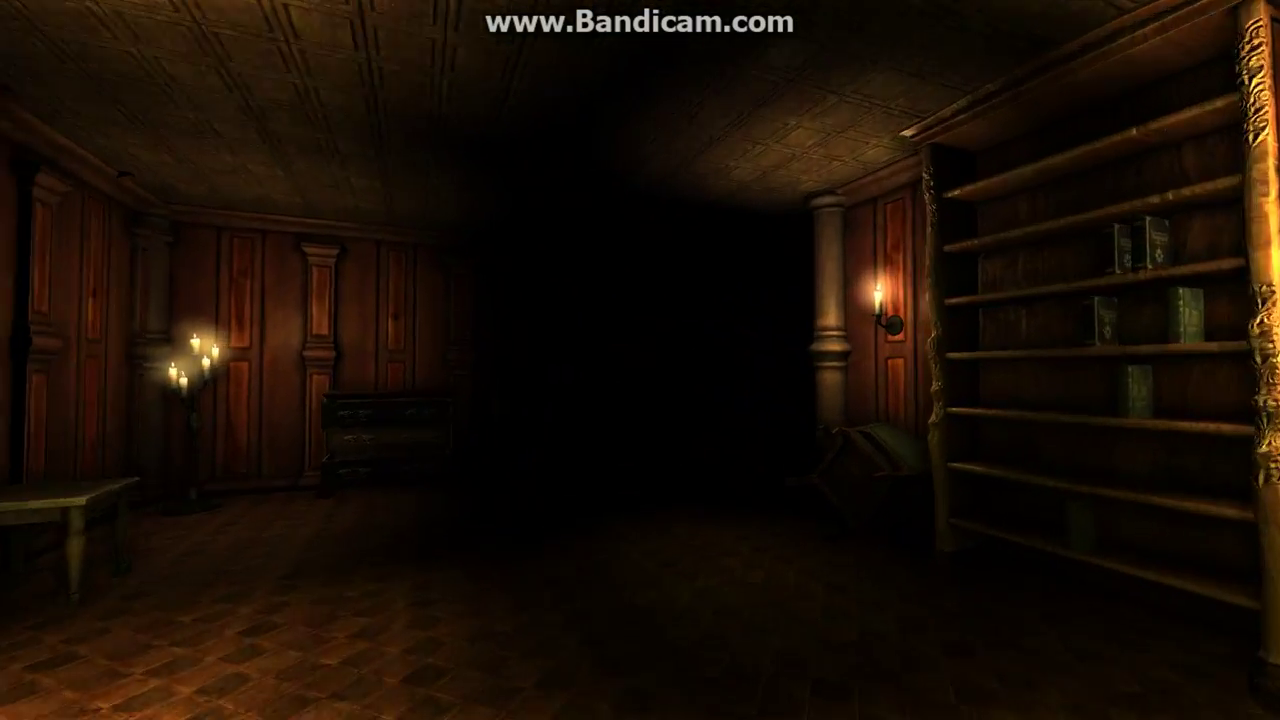
{"action": "key", "text": "w"}
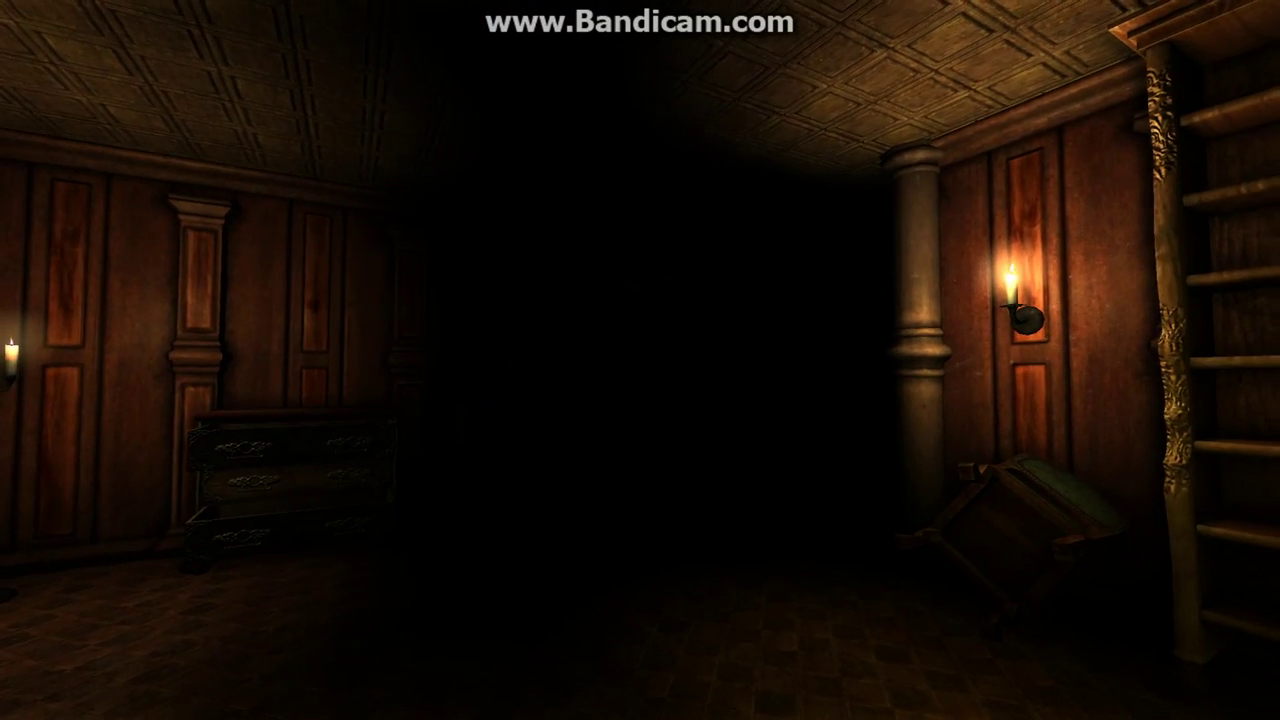
{"action": "key", "text": "s"}
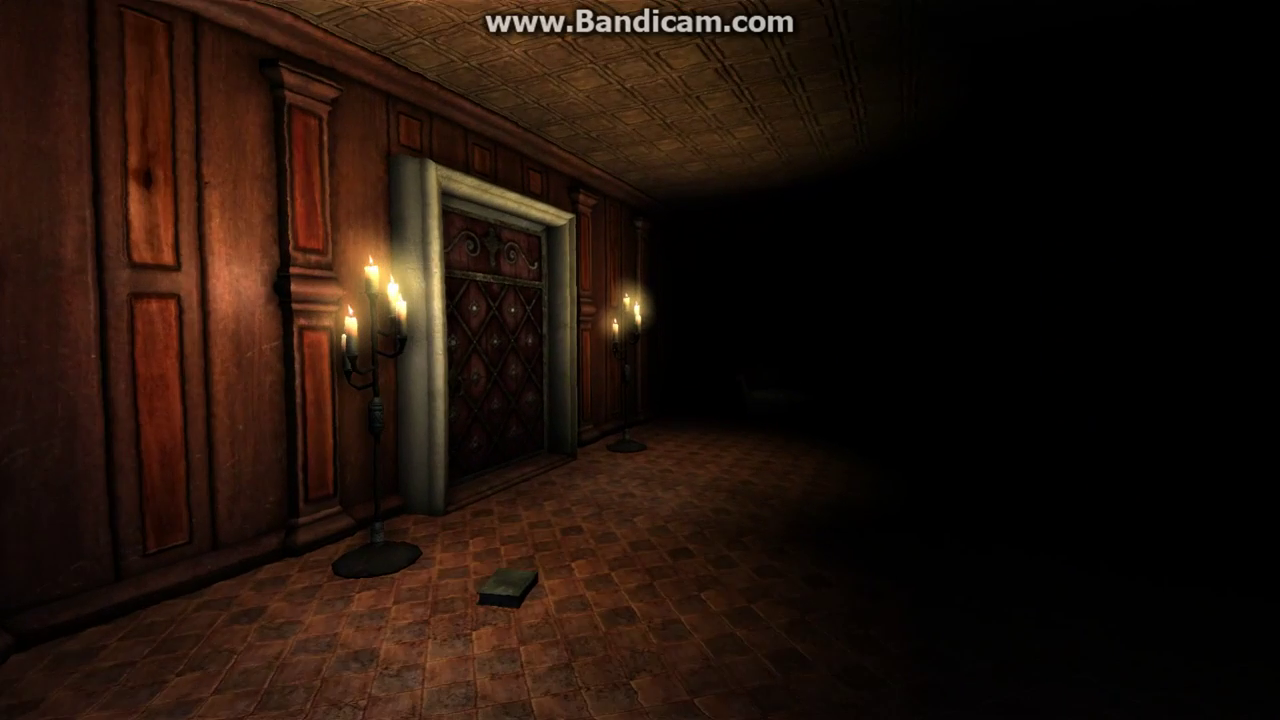
{"action": "key", "text": "w"}
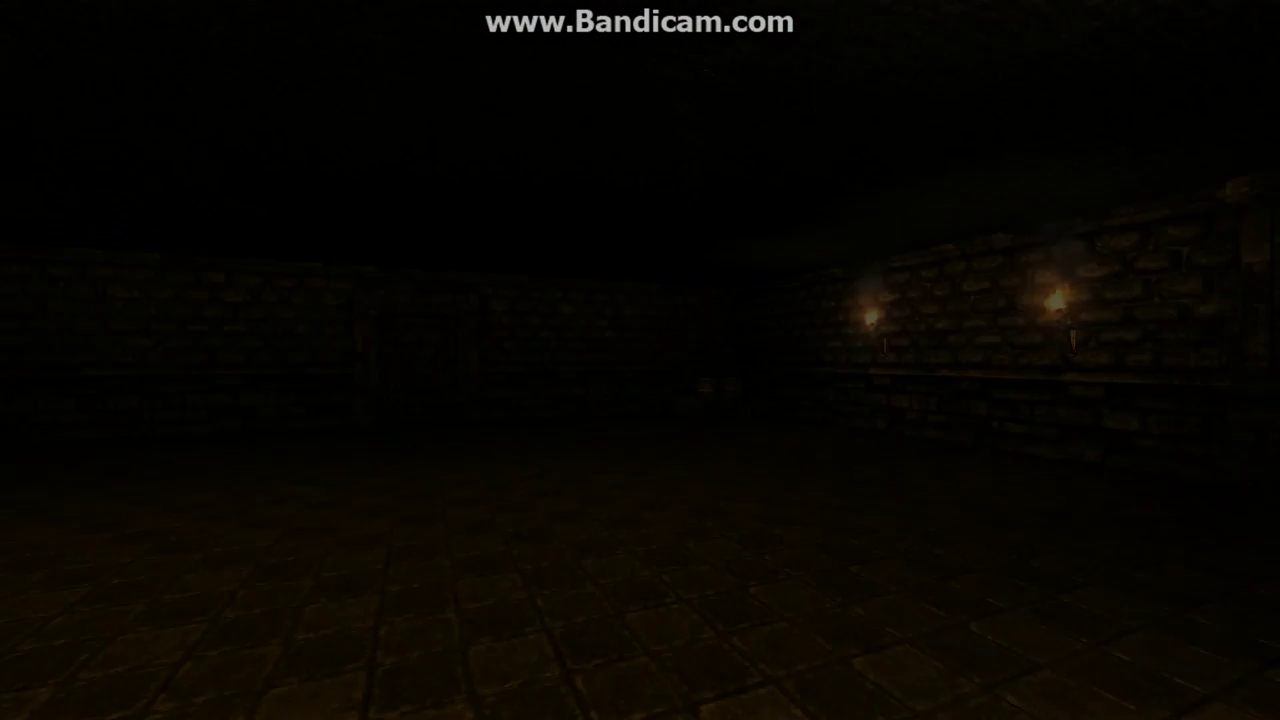
- Follow the torch-lined stone corridors to the table by the chandelier balcony railing
{"action": "key", "text": "w"}
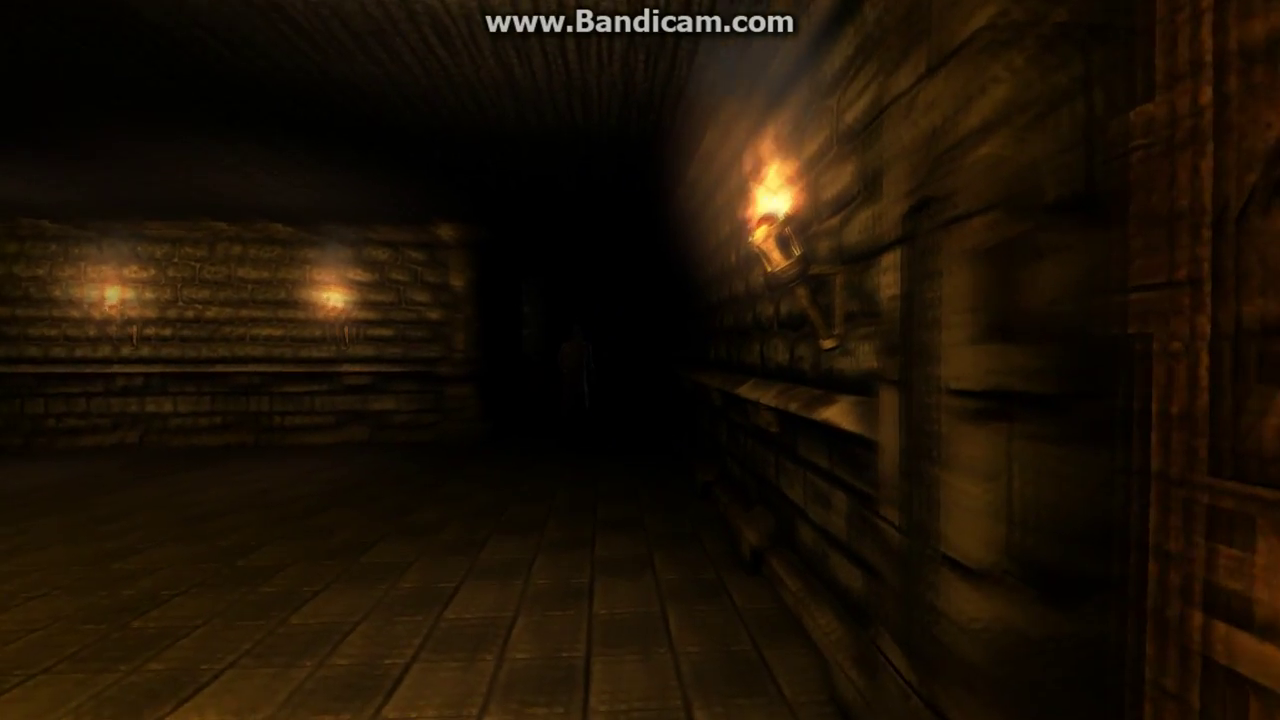
{"action": "key", "text": "w"}
{"action": "key", "text": "w"}
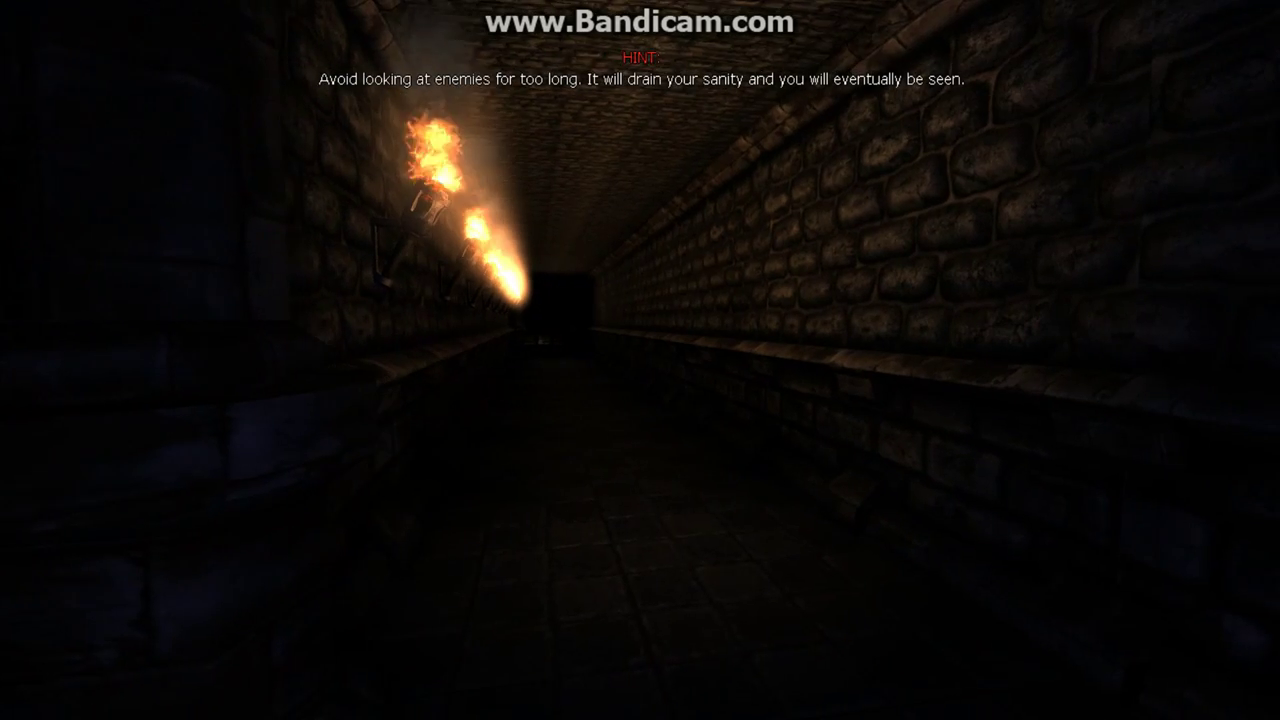
{"action": "key", "text": "w"}
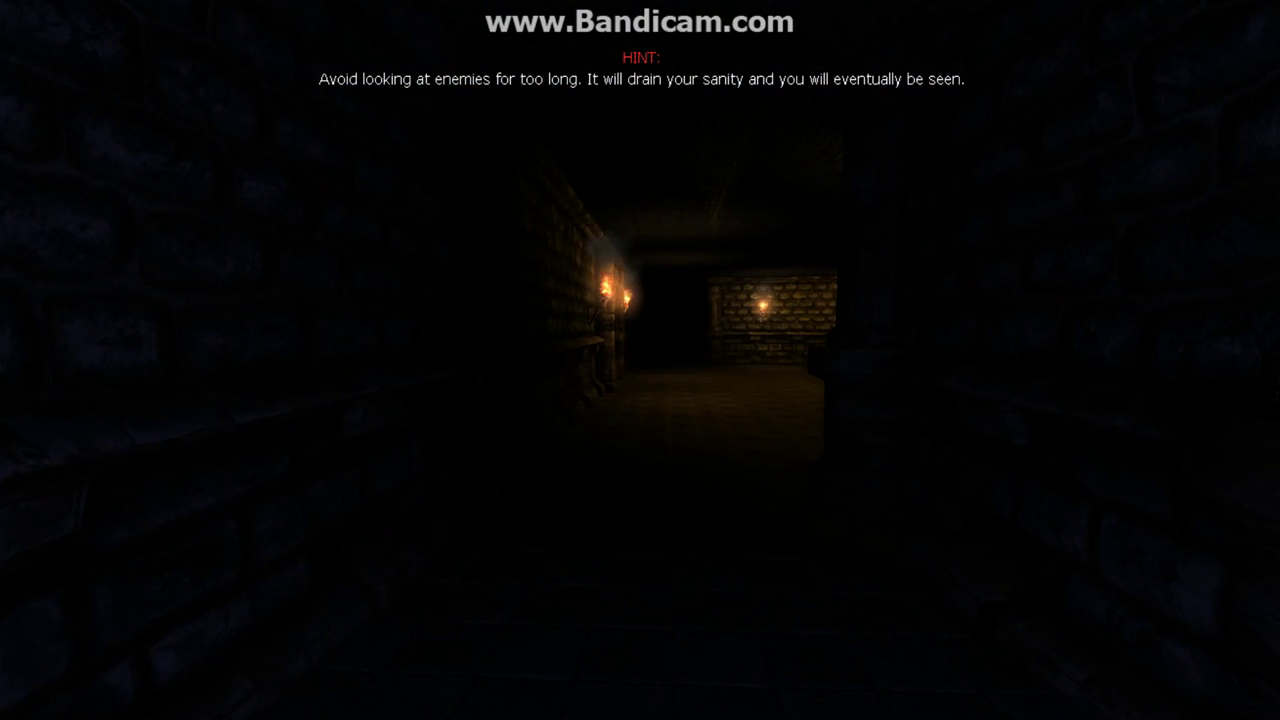
{"action": "key", "text": "w"}
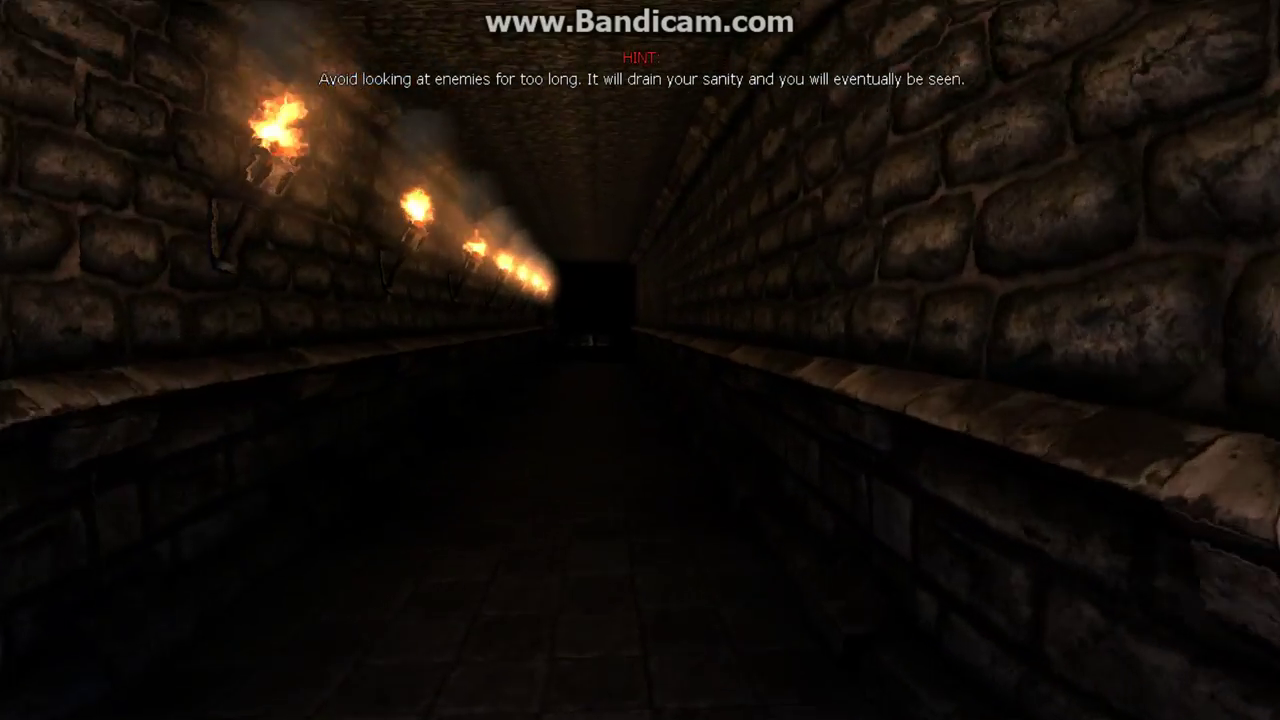
{"action": "key", "text": "w"}
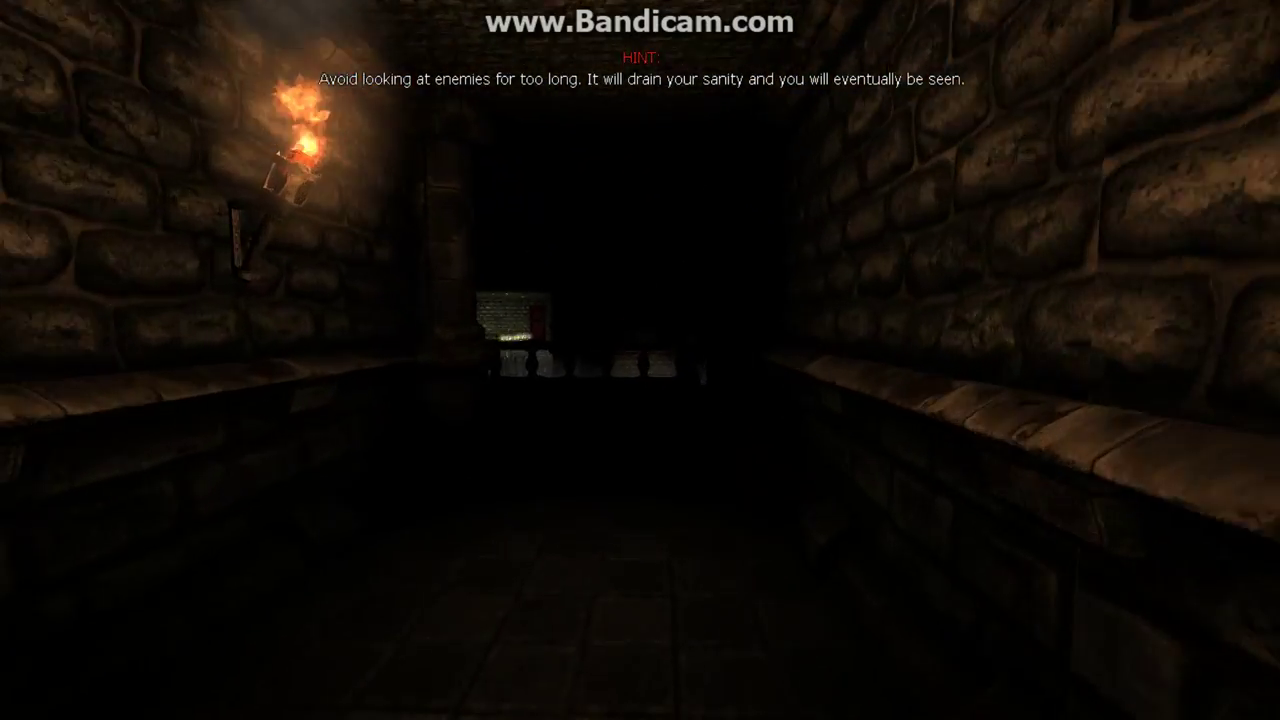
{"action": "key", "text": "w"}
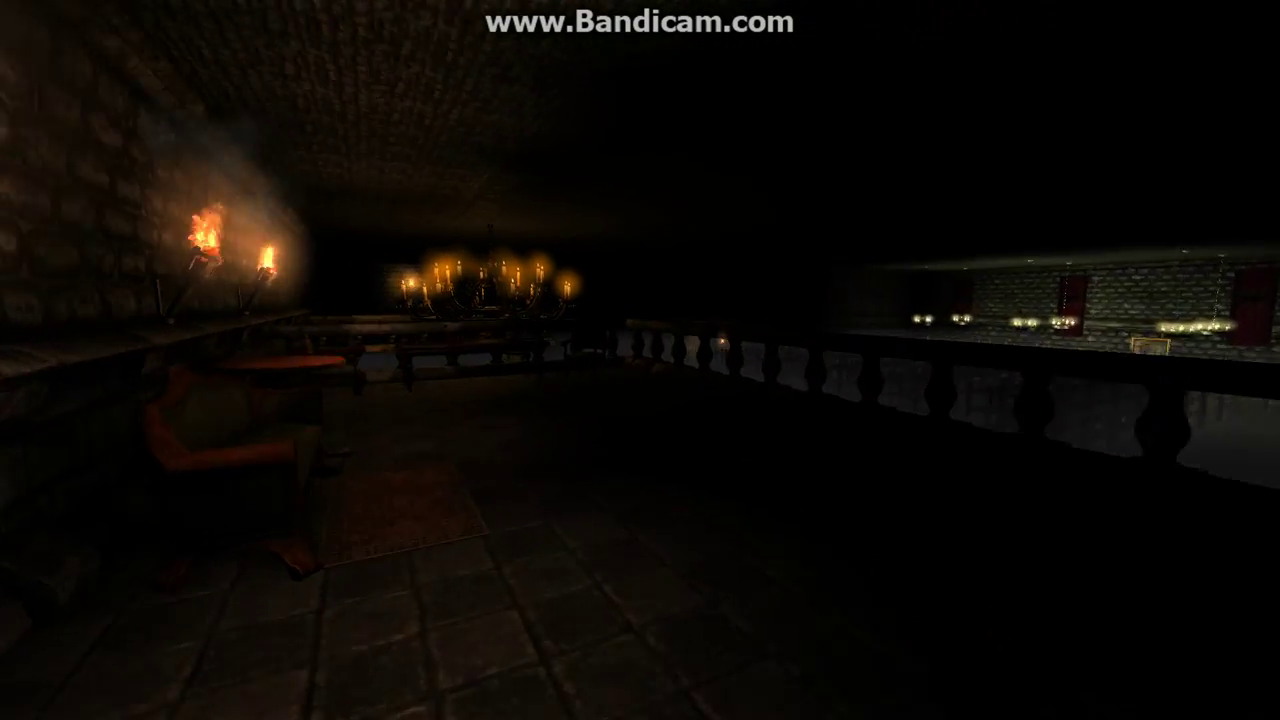
{"action": "key", "text": "w"}
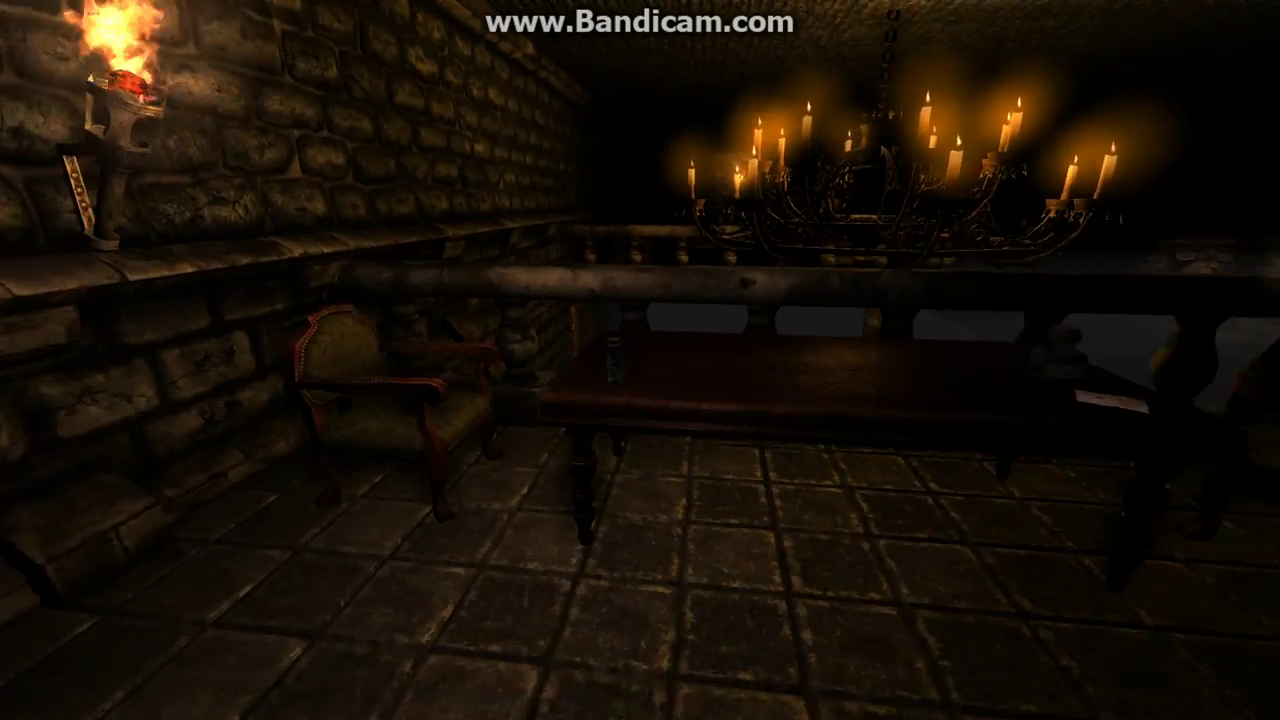
- Pick up the Laudanum and oil, and read the Mobilize note
{"action": "left_click", "coordinate": [640, 360]}
{"action": "key", "text": "w"}
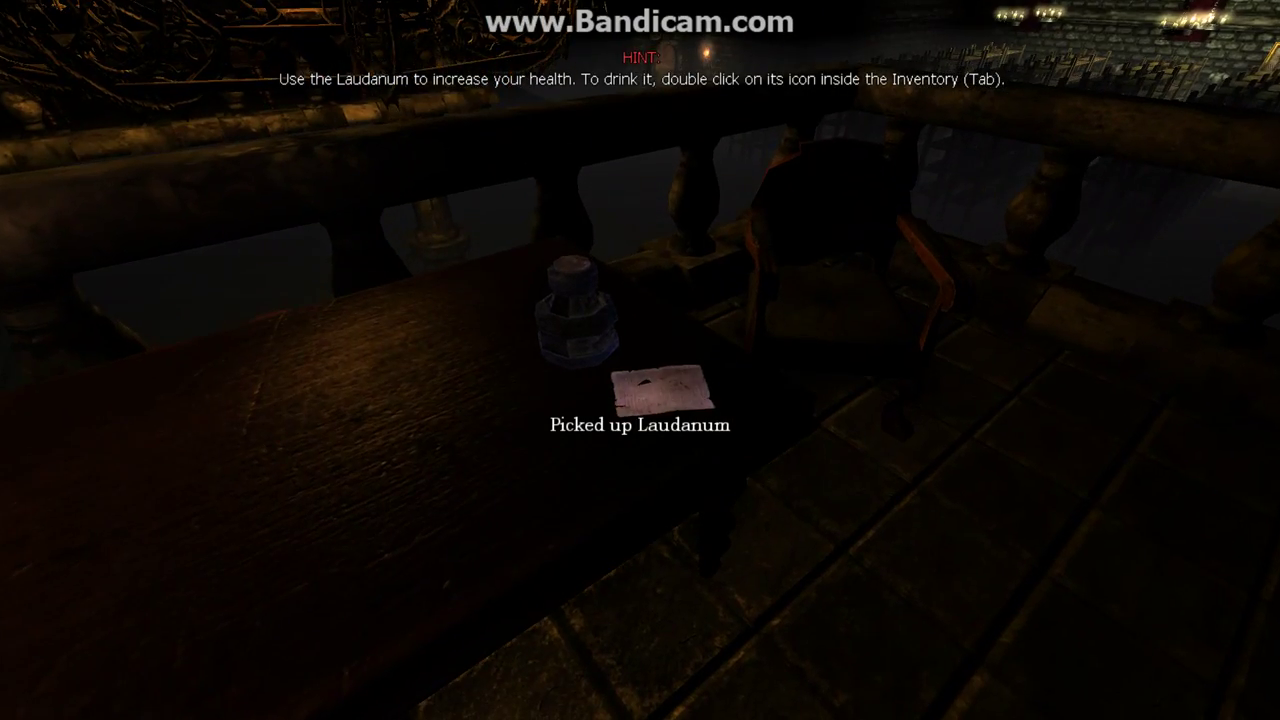
{"action": "left_click", "coordinate": [640, 360]}
{"action": "left_click", "coordinate": [640, 360]}
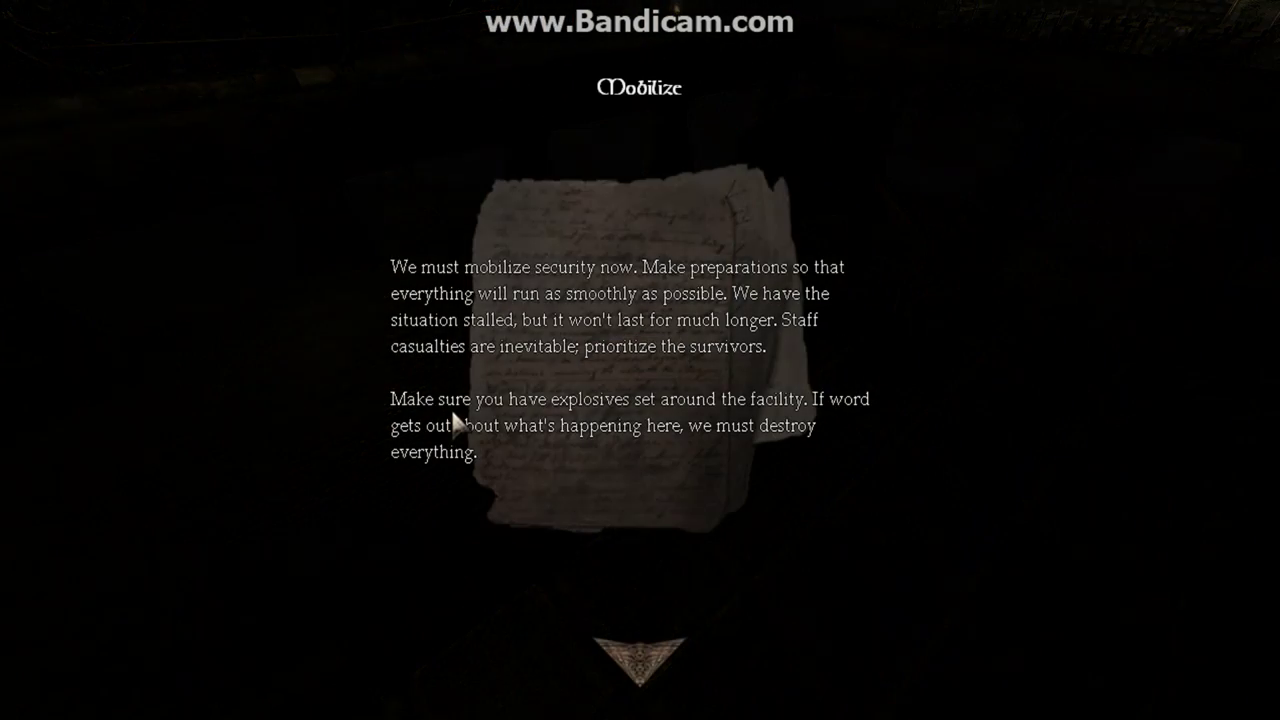
{"action": "left_click", "coordinate": [640, 360]}
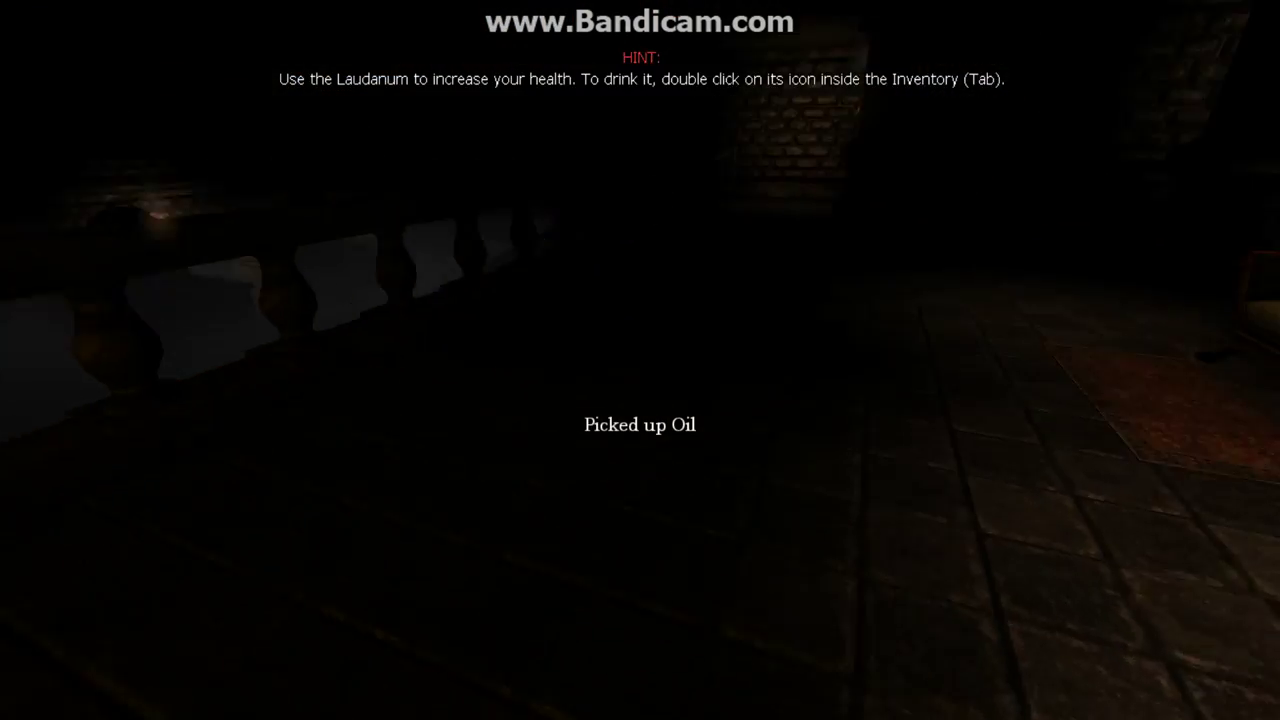
{"action": "key", "text": "w"}
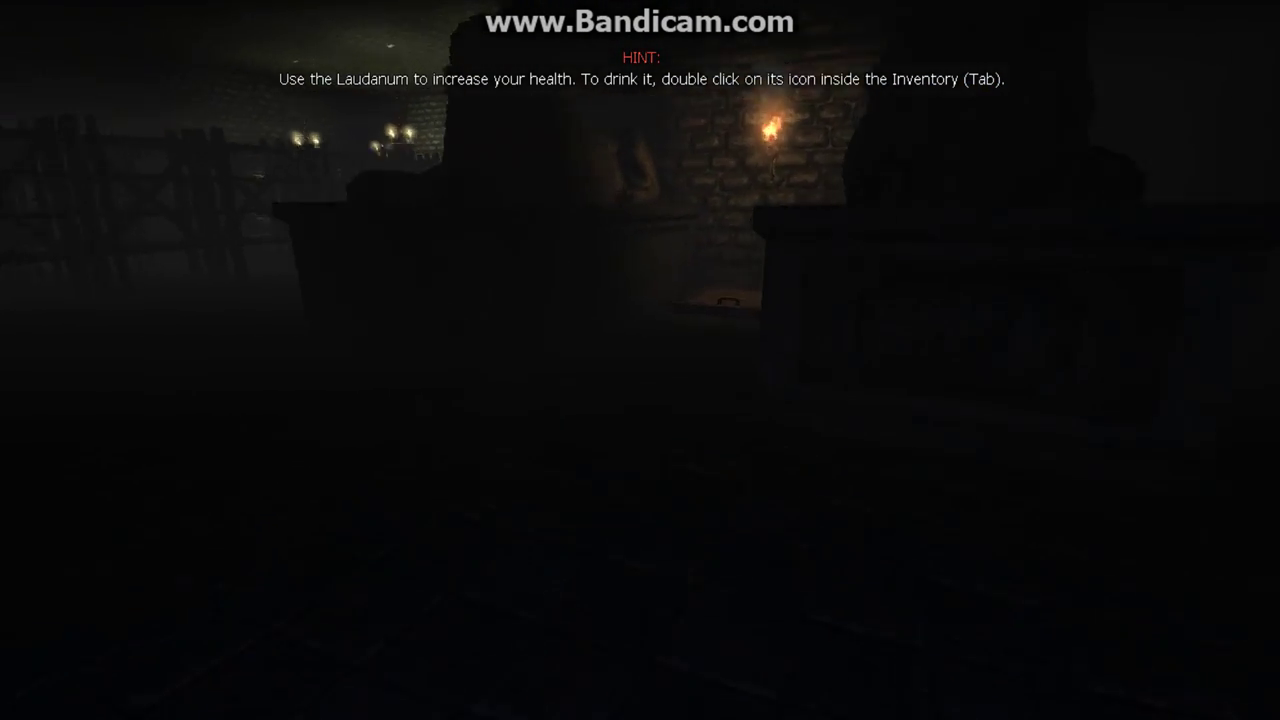
- Drop through the wooden trapdoor, climb the ladder, and walk into the torch-lit hall
{"action": "key", "text": "w"}
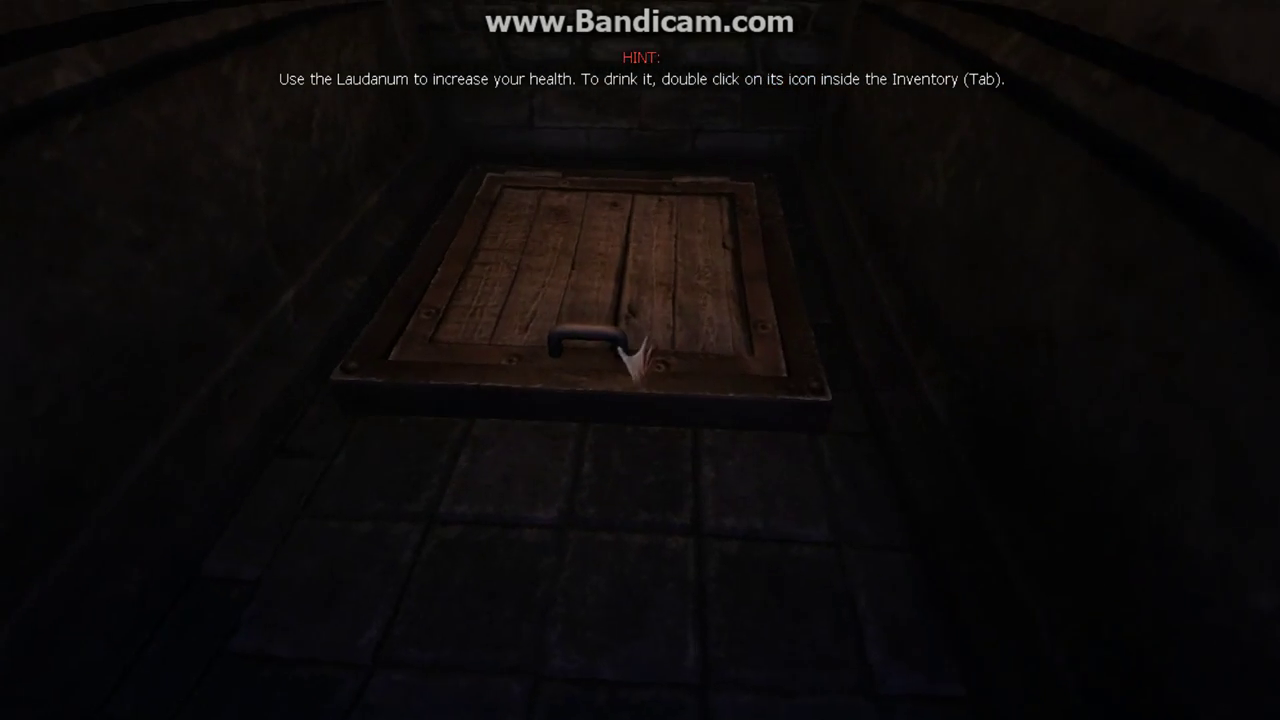
{"action": "key", "text": "w"}
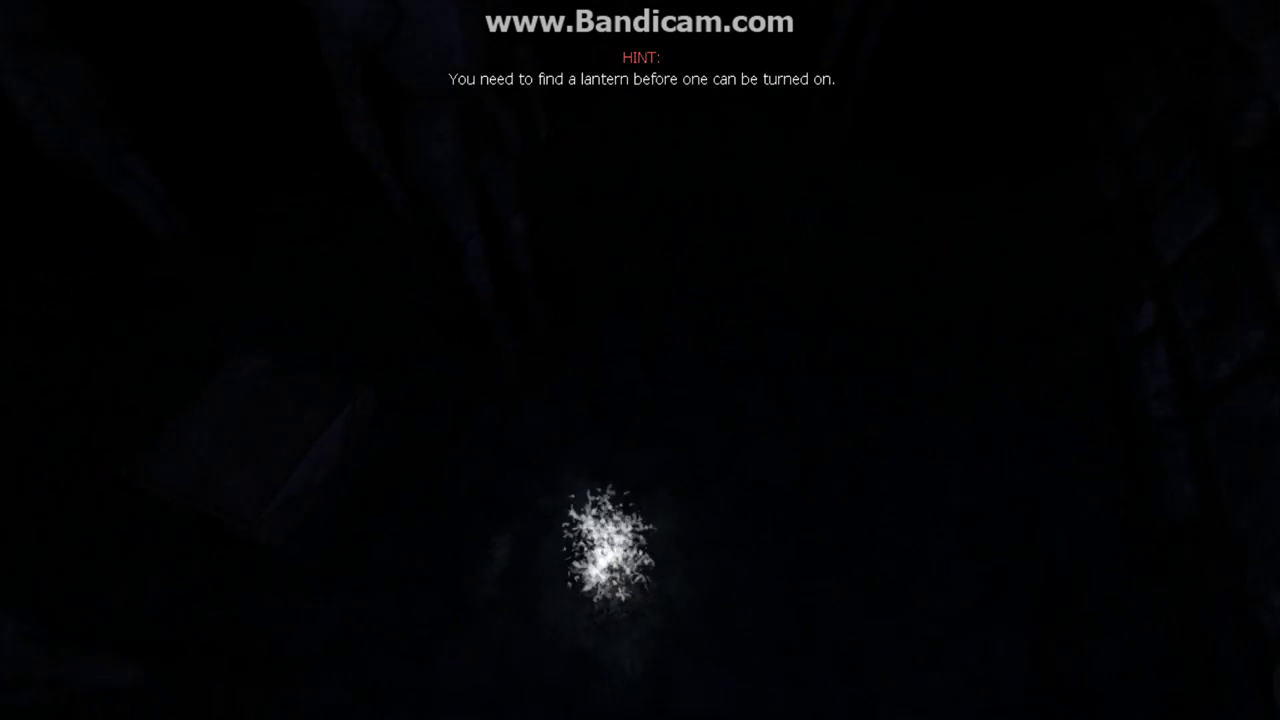
{"action": "key", "text": "w"}
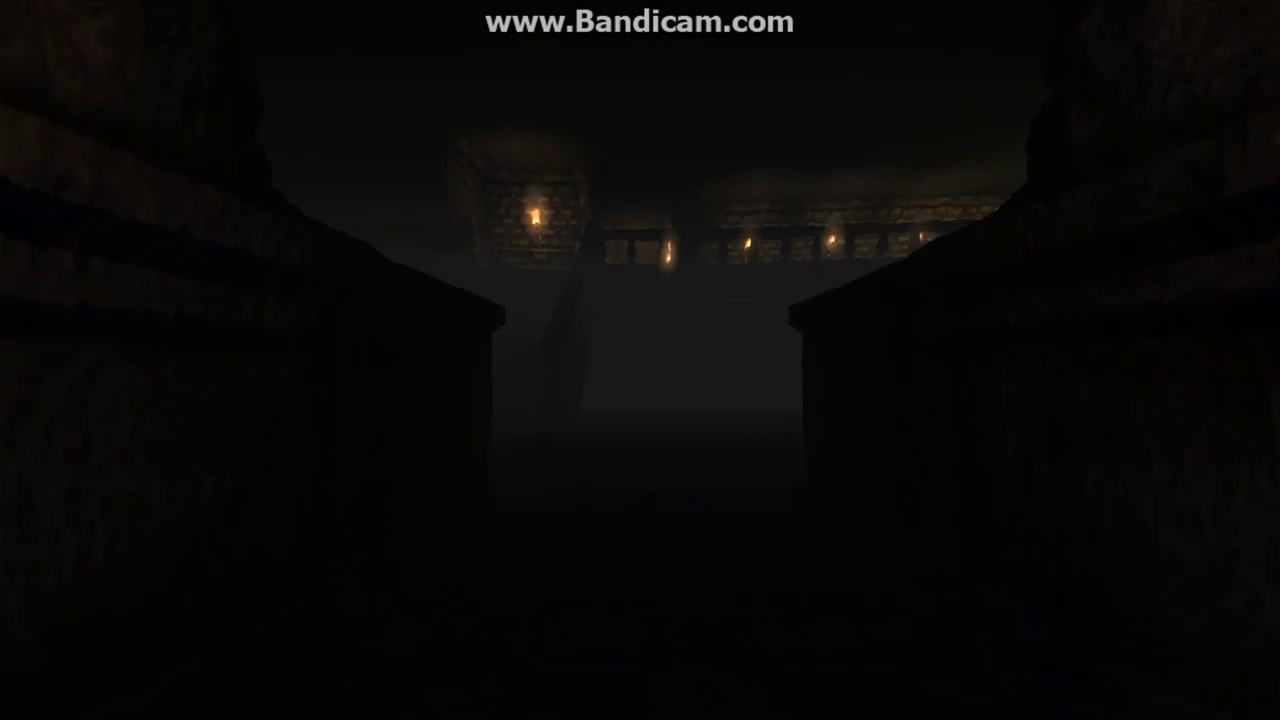
{"action": "key", "text": "w"}
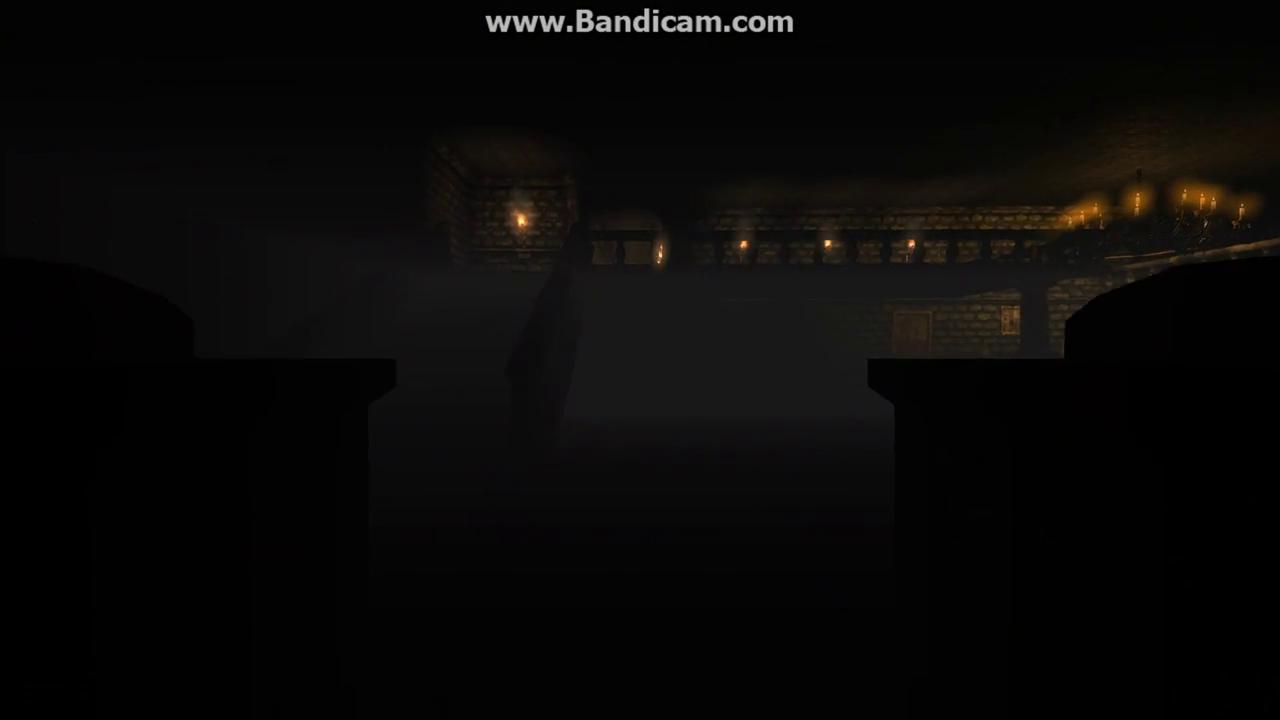
{"action": "key", "text": "w"}
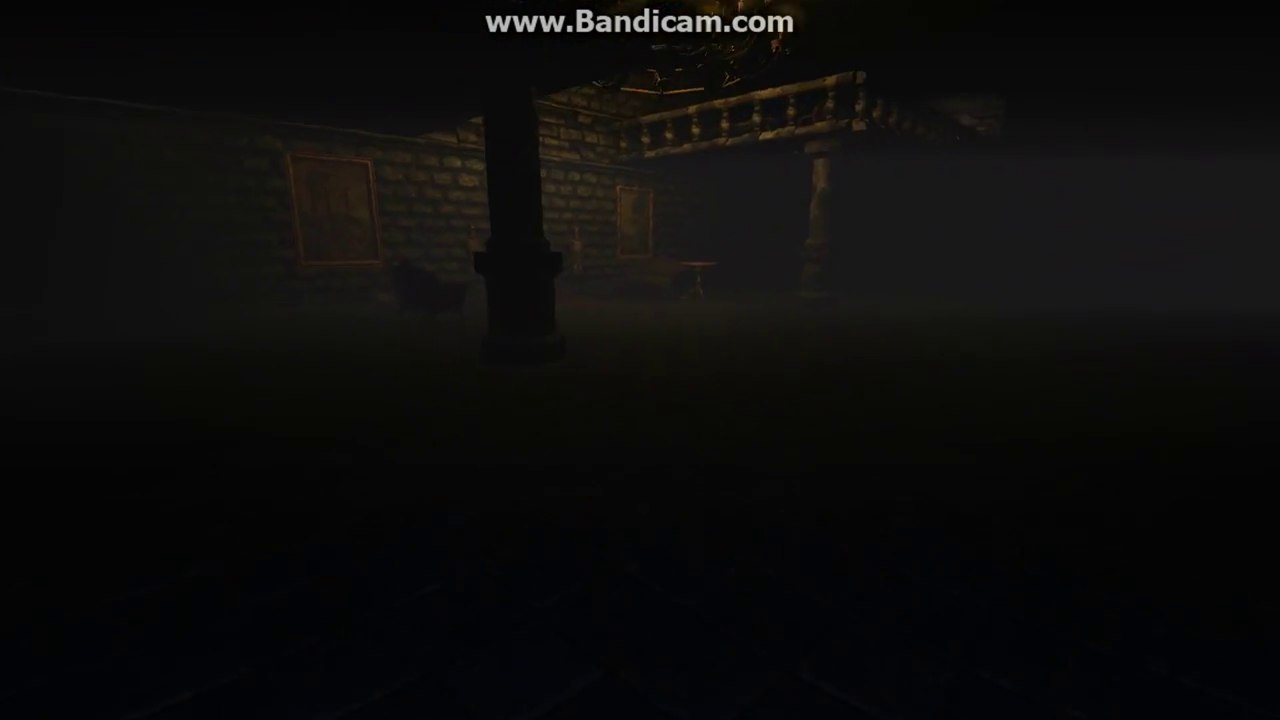
- Walk up to the piano and try lifting its lid
{"action": "key", "text": "w"}
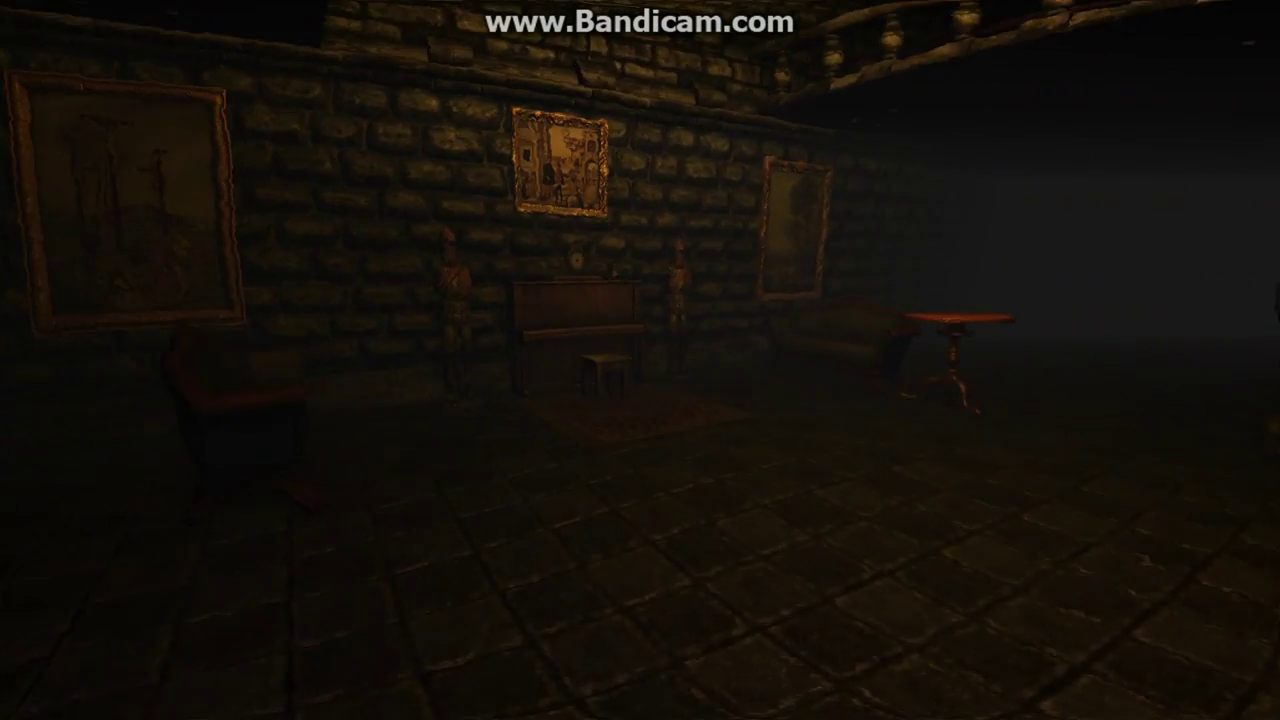
{"action": "key", "text": "w"}
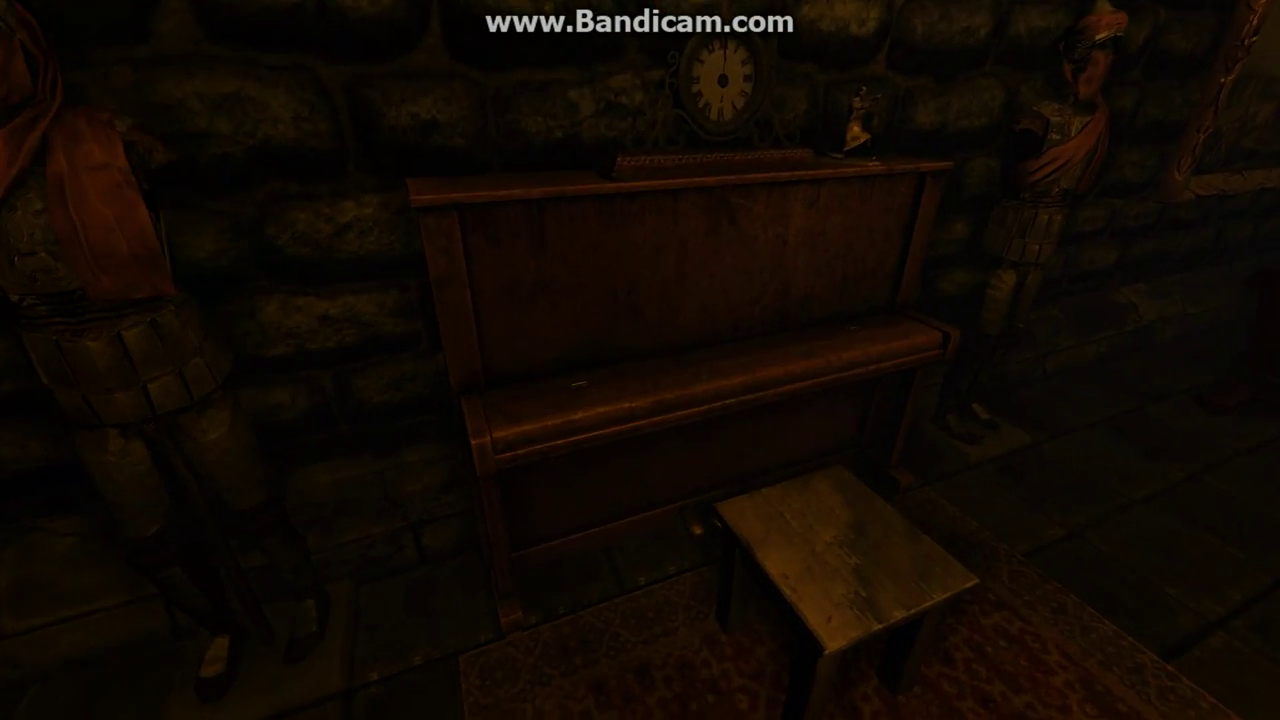
{"action": "left_click_drag", "start_coordinate": [637, 358], "coordinate": [637, 300]}
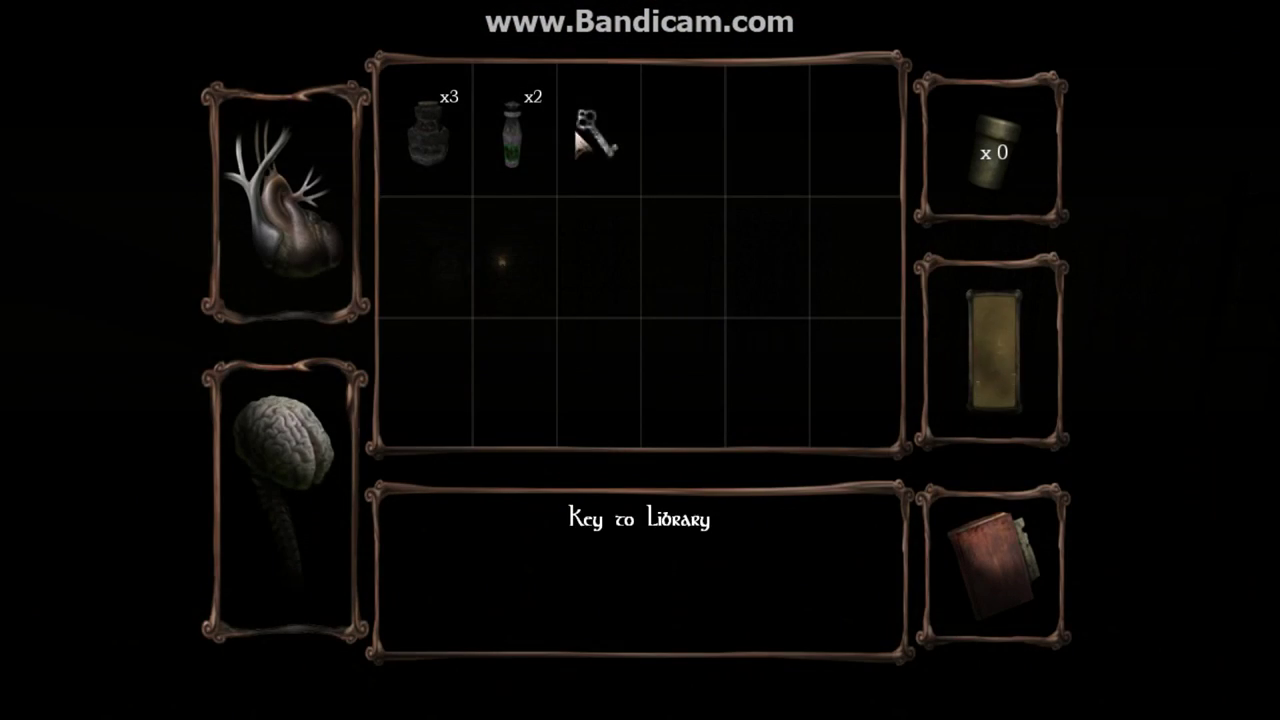
{"action": "key", "text": "Tab"}
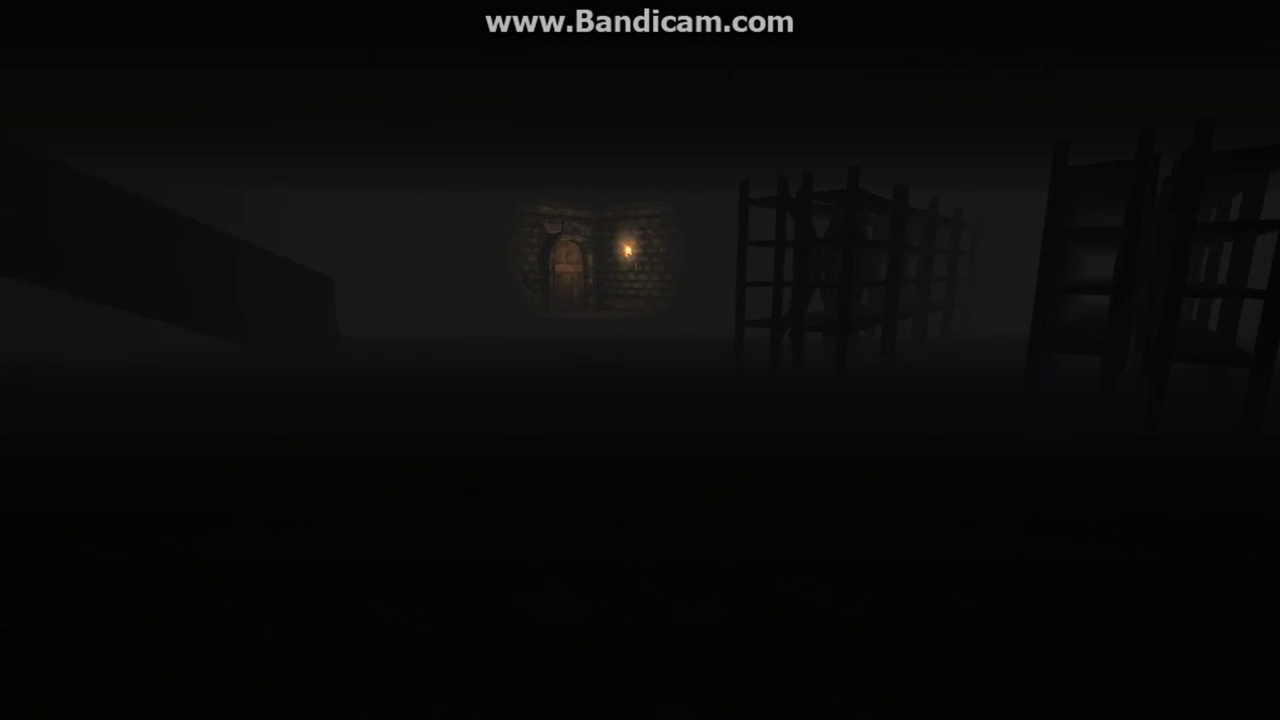
- Check the Key to Library in the inventory, then walk down the shelf aisles
{"action": "key", "text": "w"}
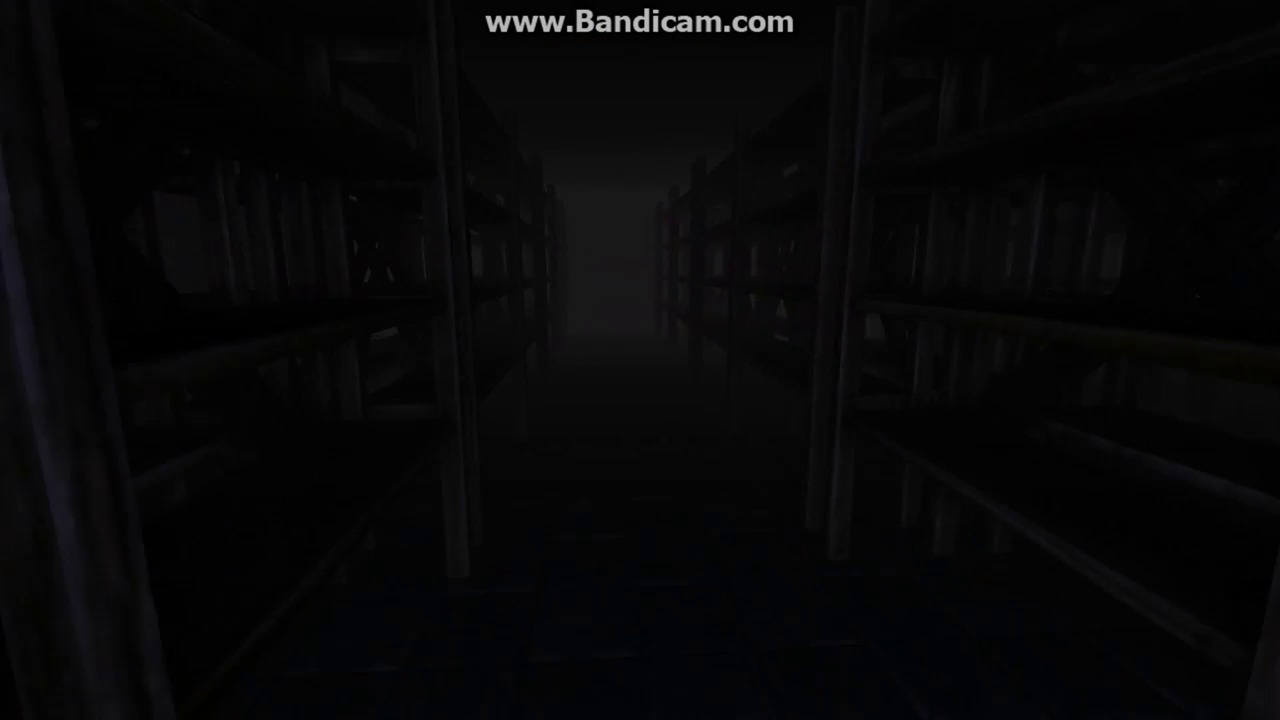
{"action": "key", "text": "w"}
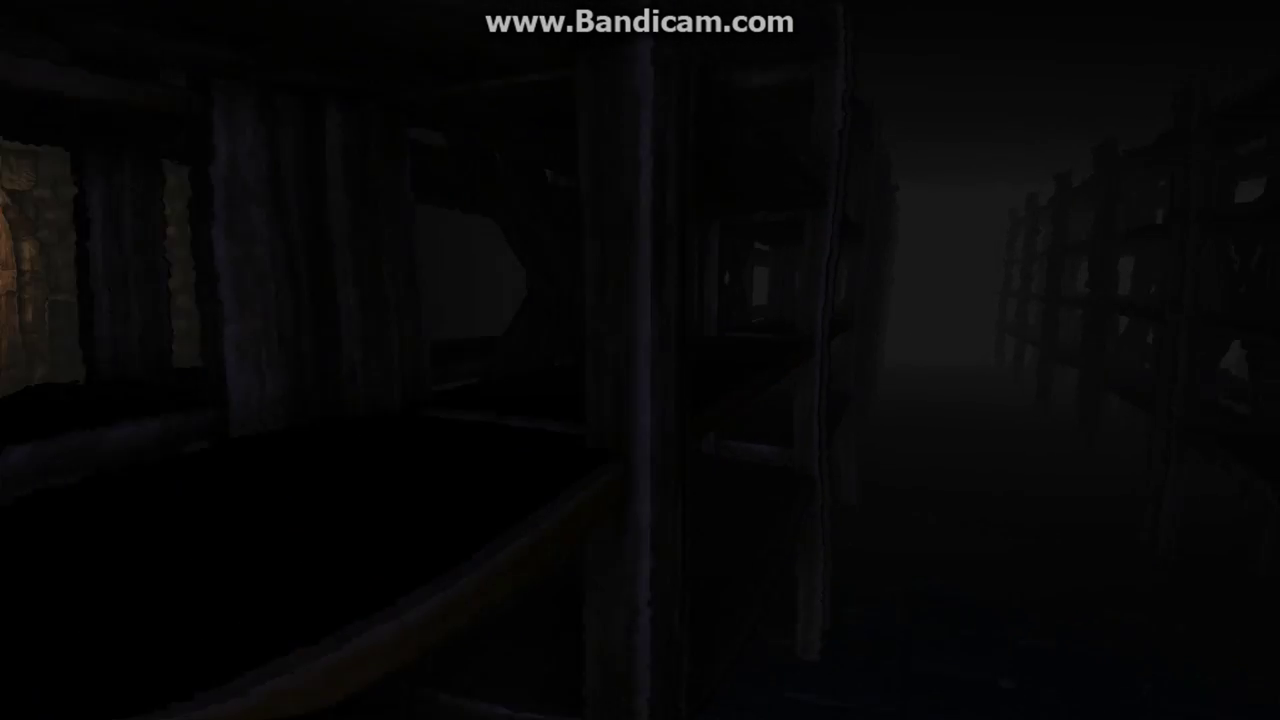
{"action": "key", "text": "w"}
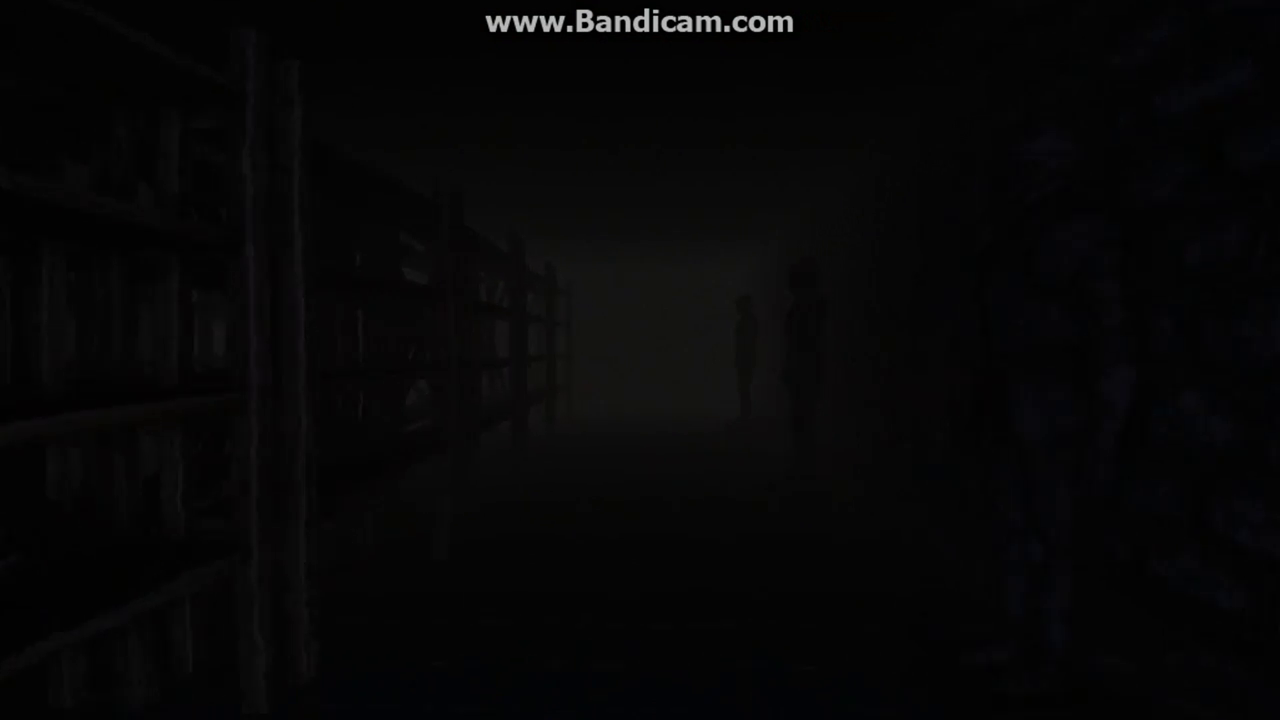
- Look toward the foggy corridor, then weave past the shelves toward the torchlight
{"action": "key", "text": "w"}
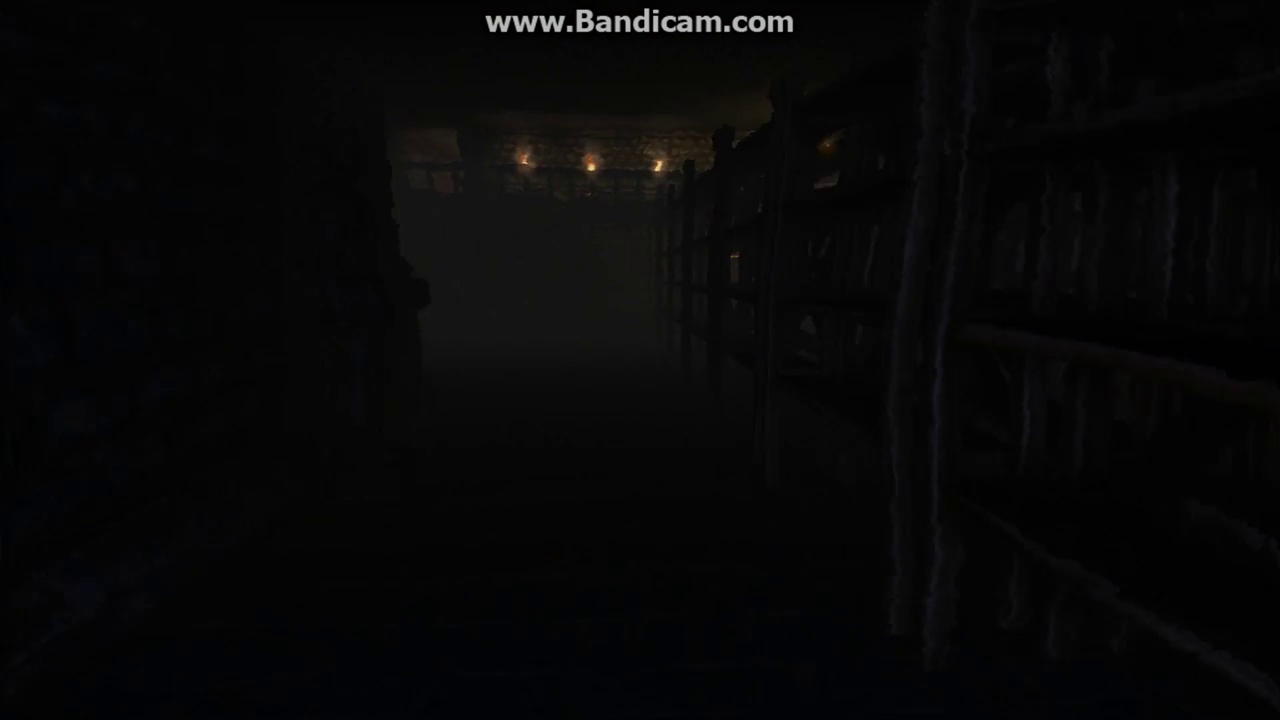
{"action": "key", "text": "w"}
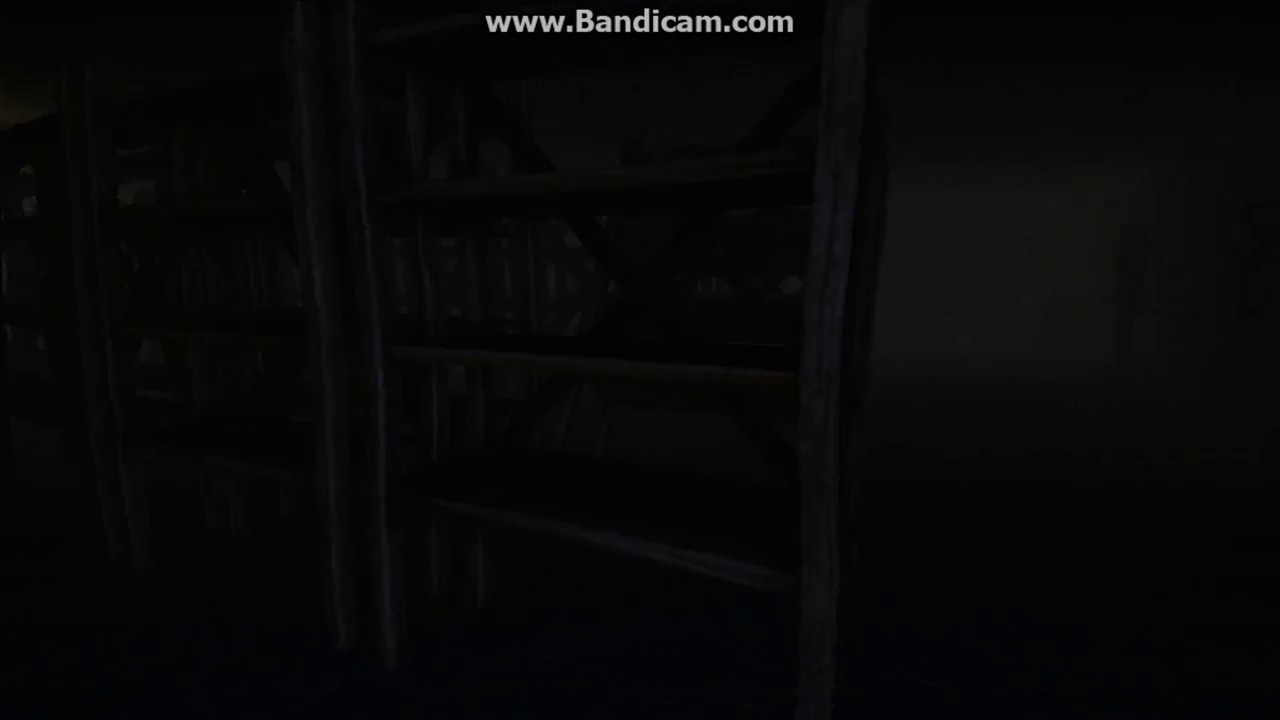
{"action": "key", "text": "w"}
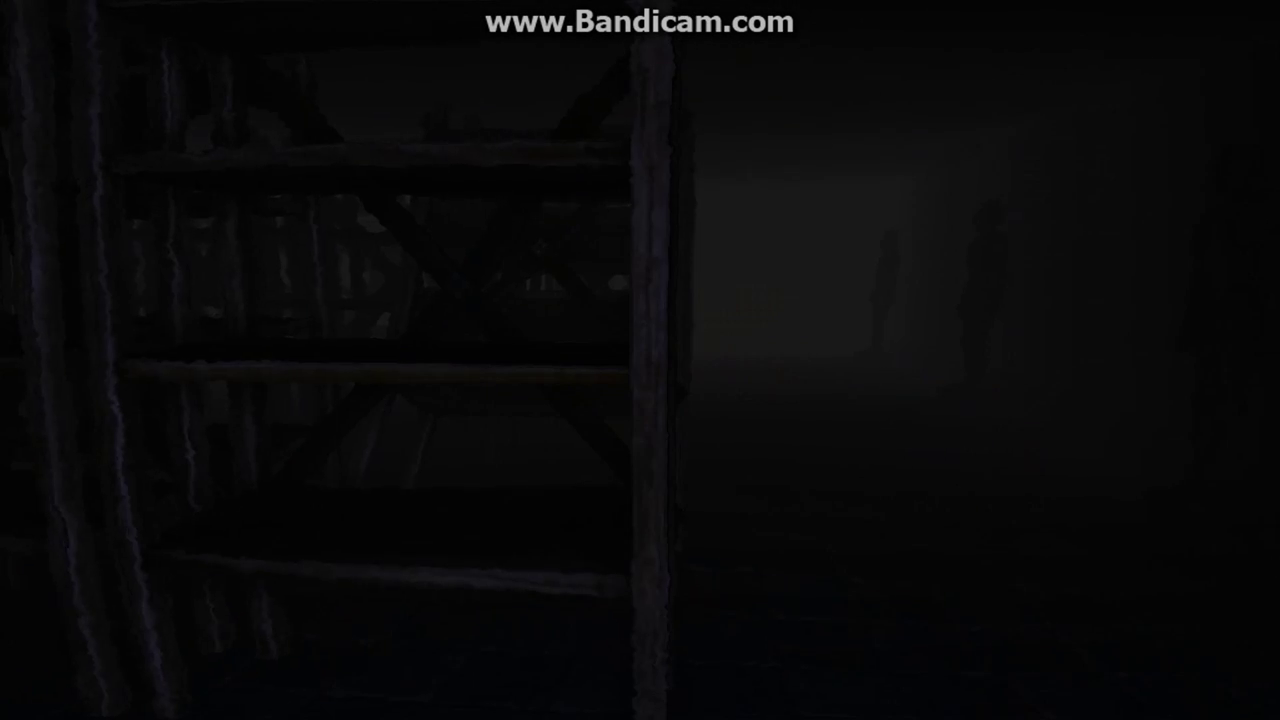
{"action": "key", "text": "w"}
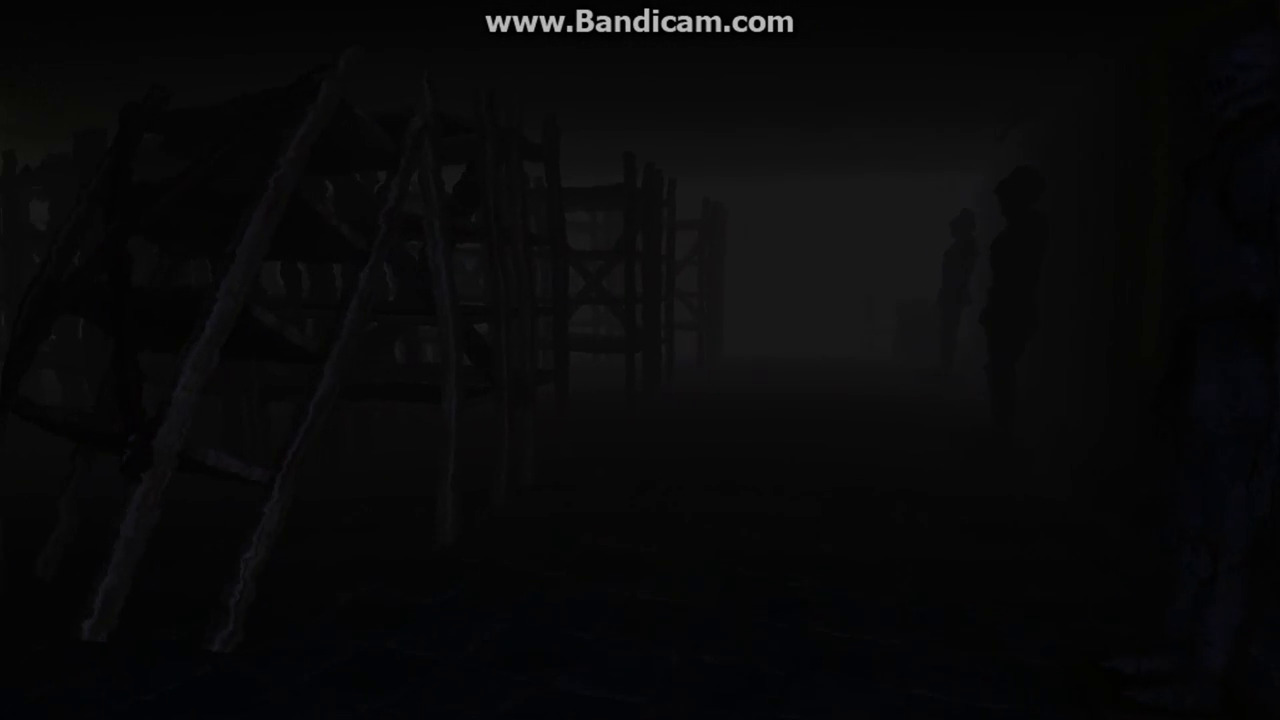
{"action": "key", "text": "w"}
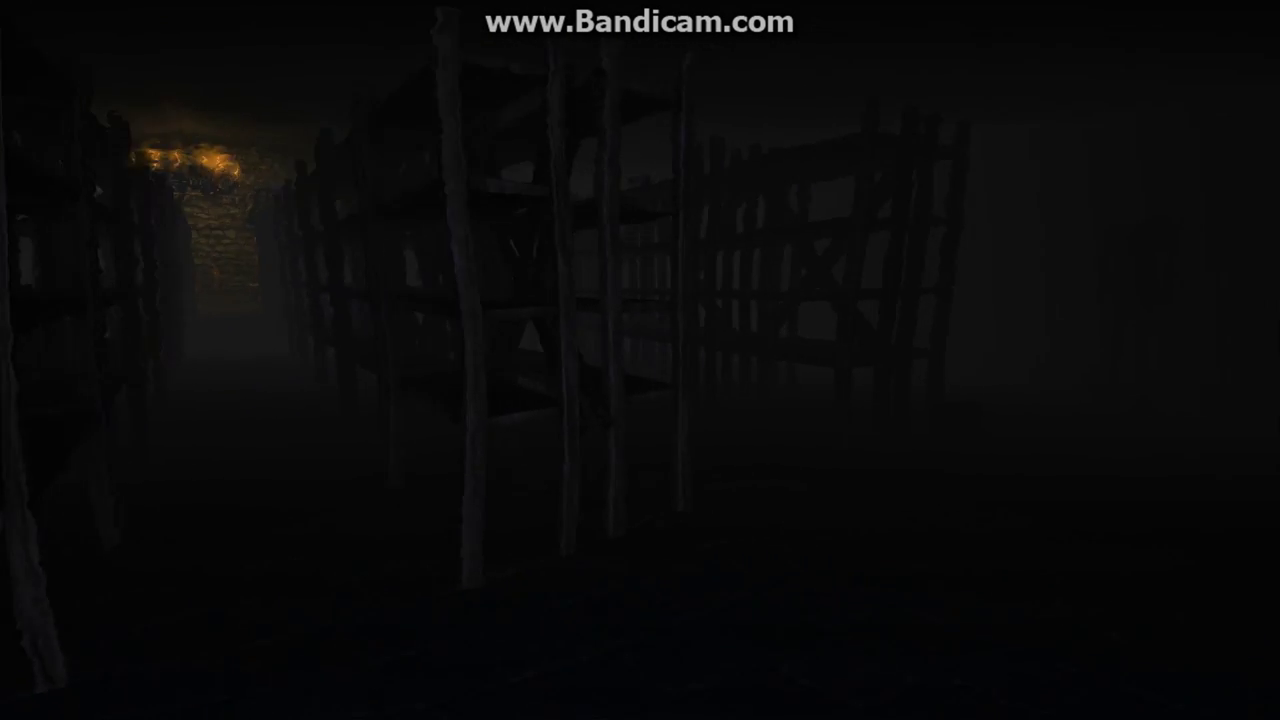
{"action": "key", "text": "w"}
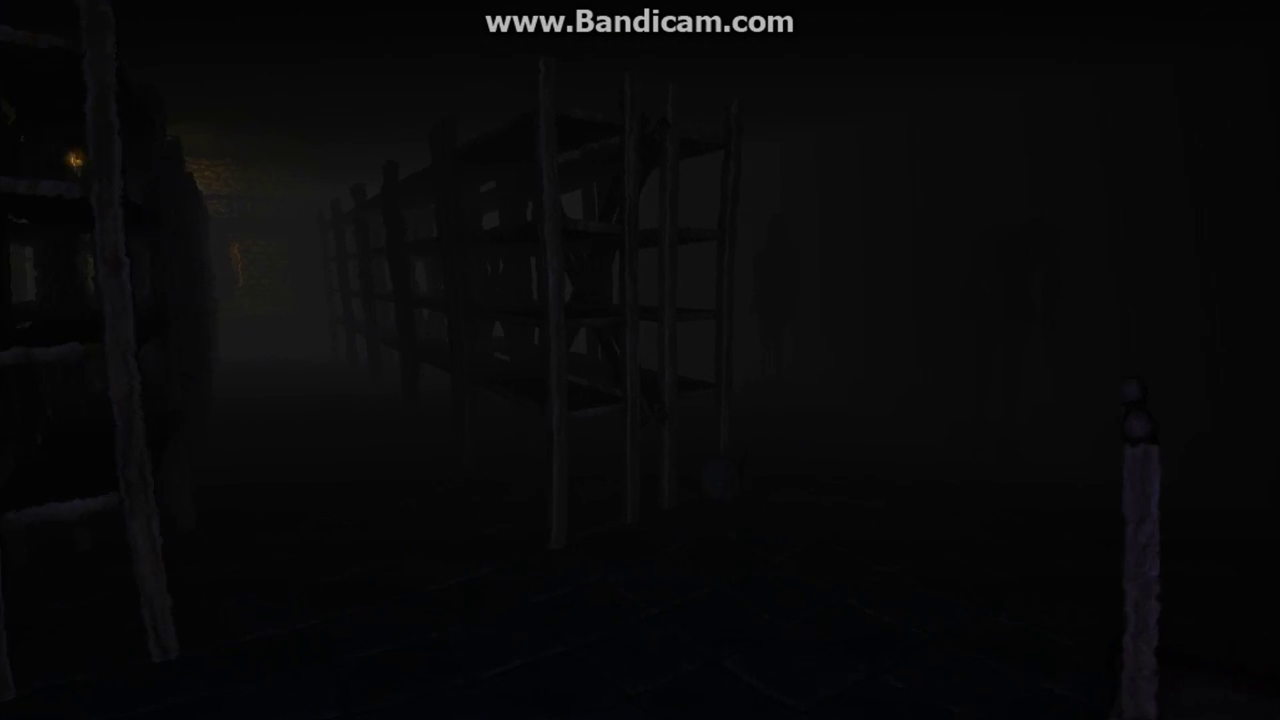
{"action": "key", "text": "w"}
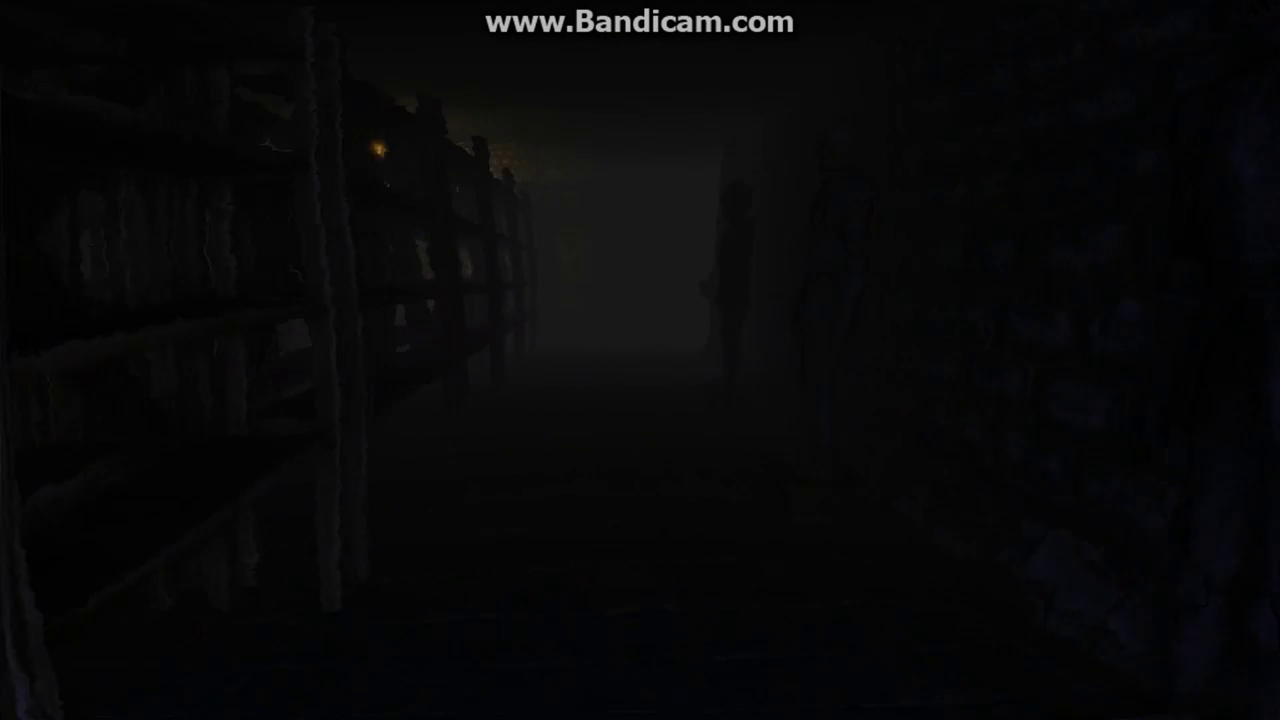
{"action": "key", "text": "w"}
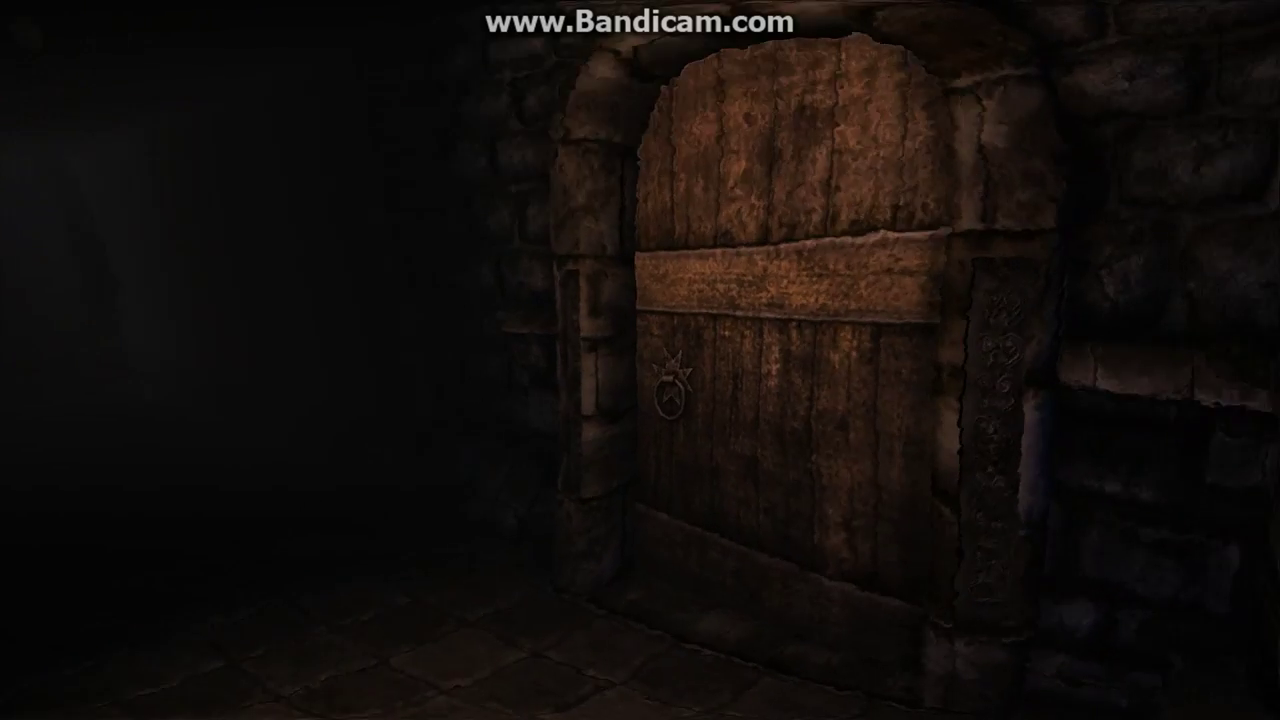
- Swing open the wooden door and pull open the cabinet in the torch-lit room
{"action": "left_click_drag", "start_coordinate": [640, 360], "coordinate": [400, 360]}
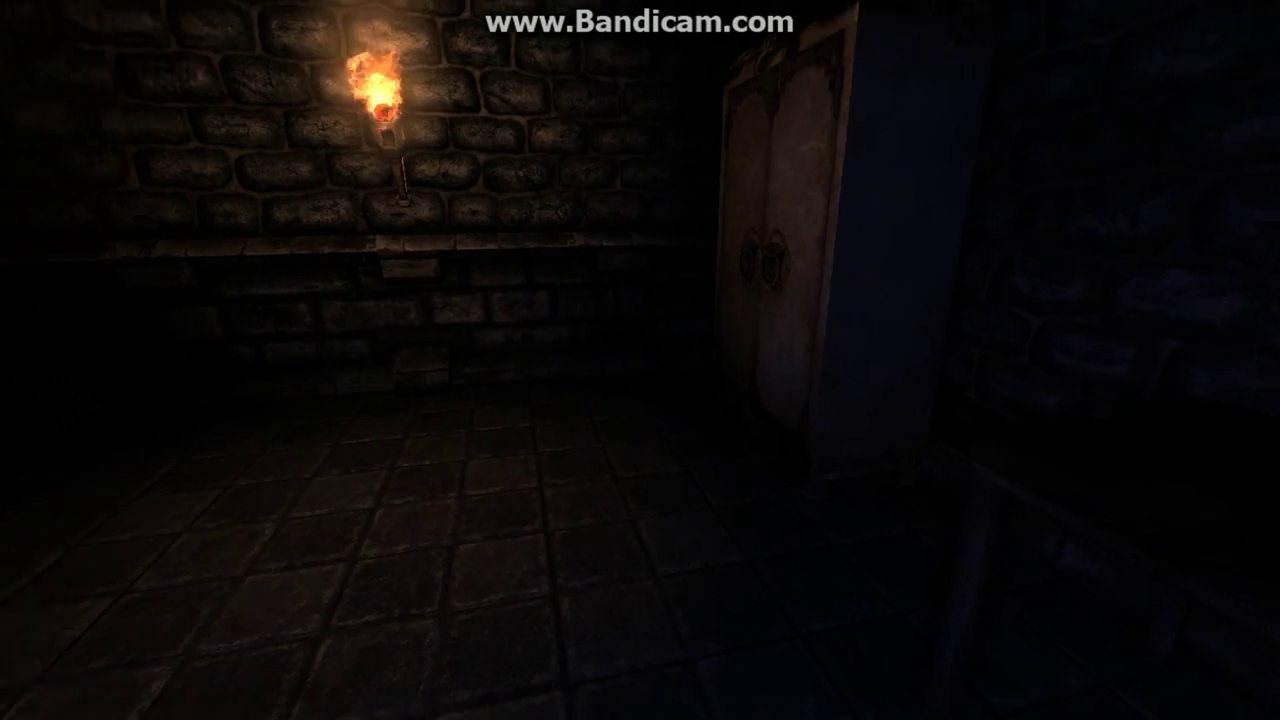
{"action": "key", "text": "w"}
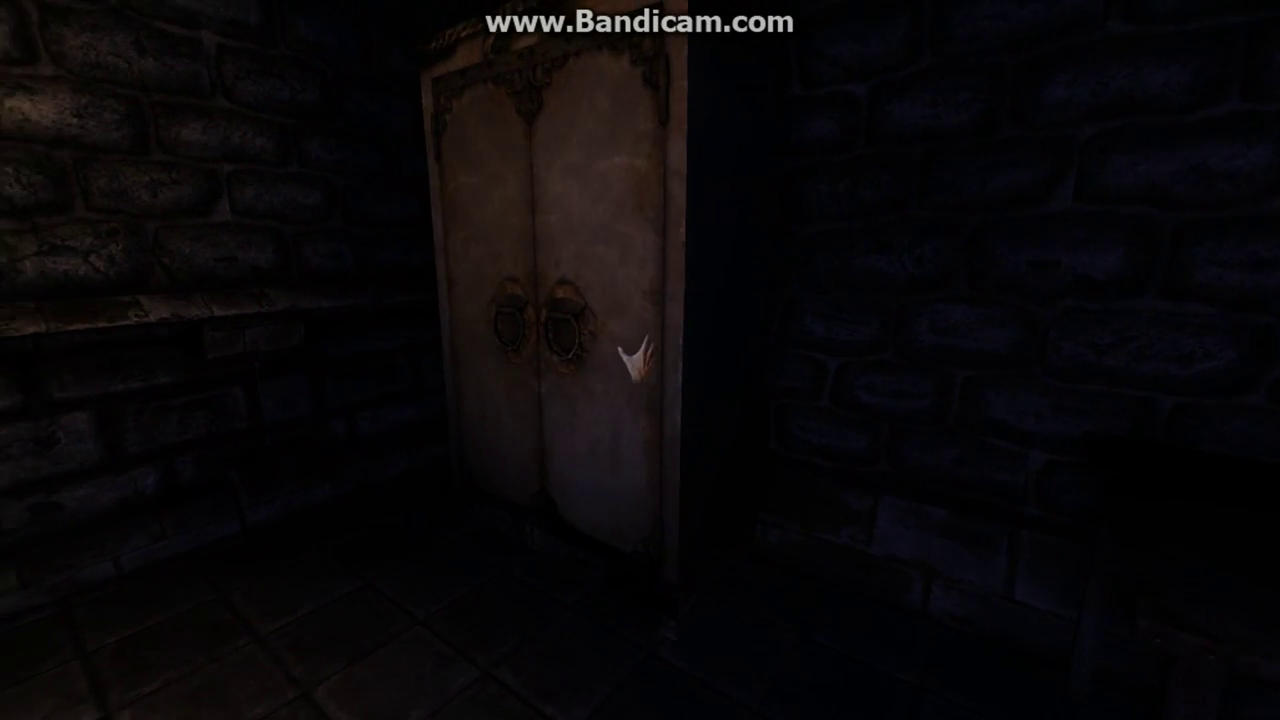
{"action": "left_click_drag", "start_coordinate": [640, 360], "coordinate": [700, 360]}
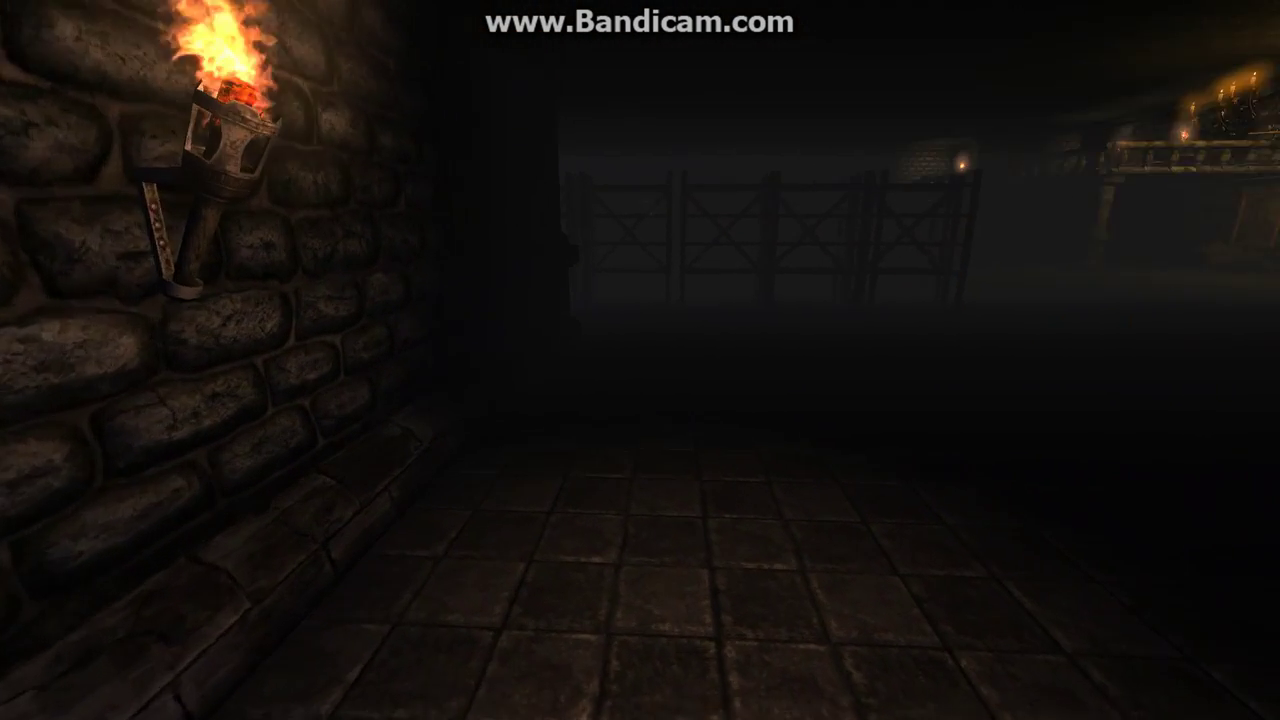
{"action": "key", "text": "w"}
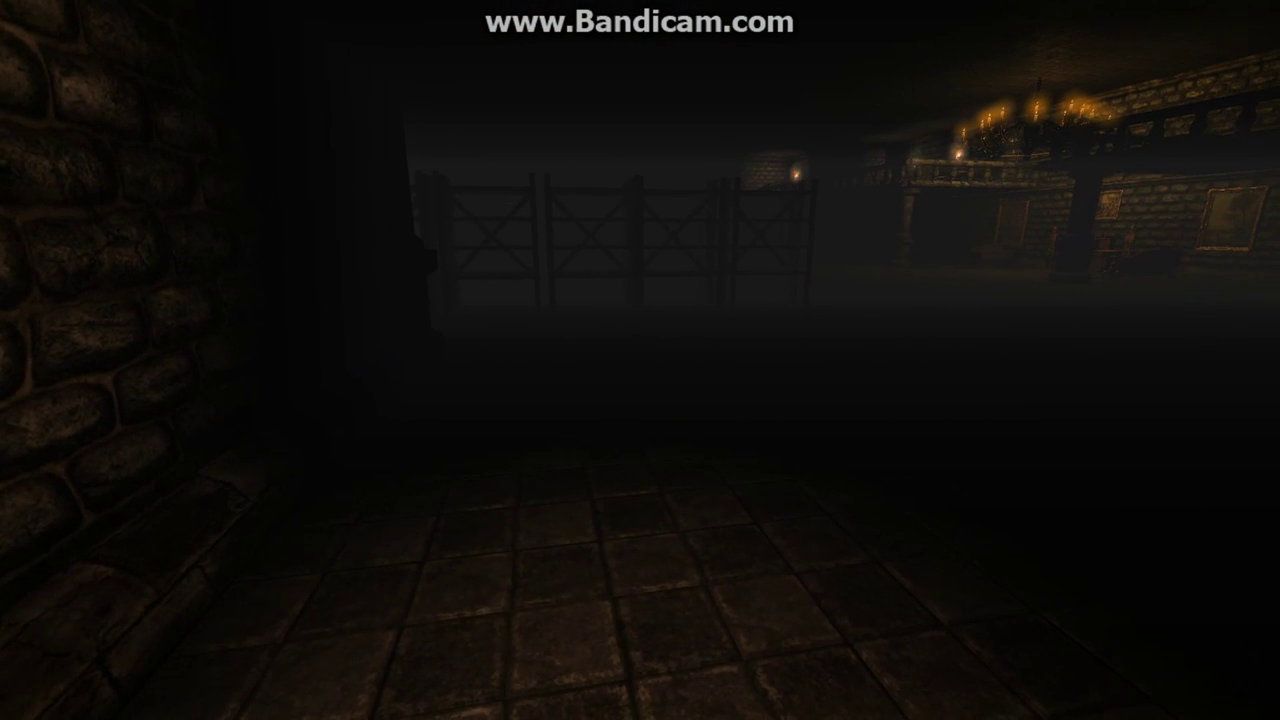
- Recheck the Key to Library, then walk past the staircase along the fence
{"action": "key", "text": "a"}
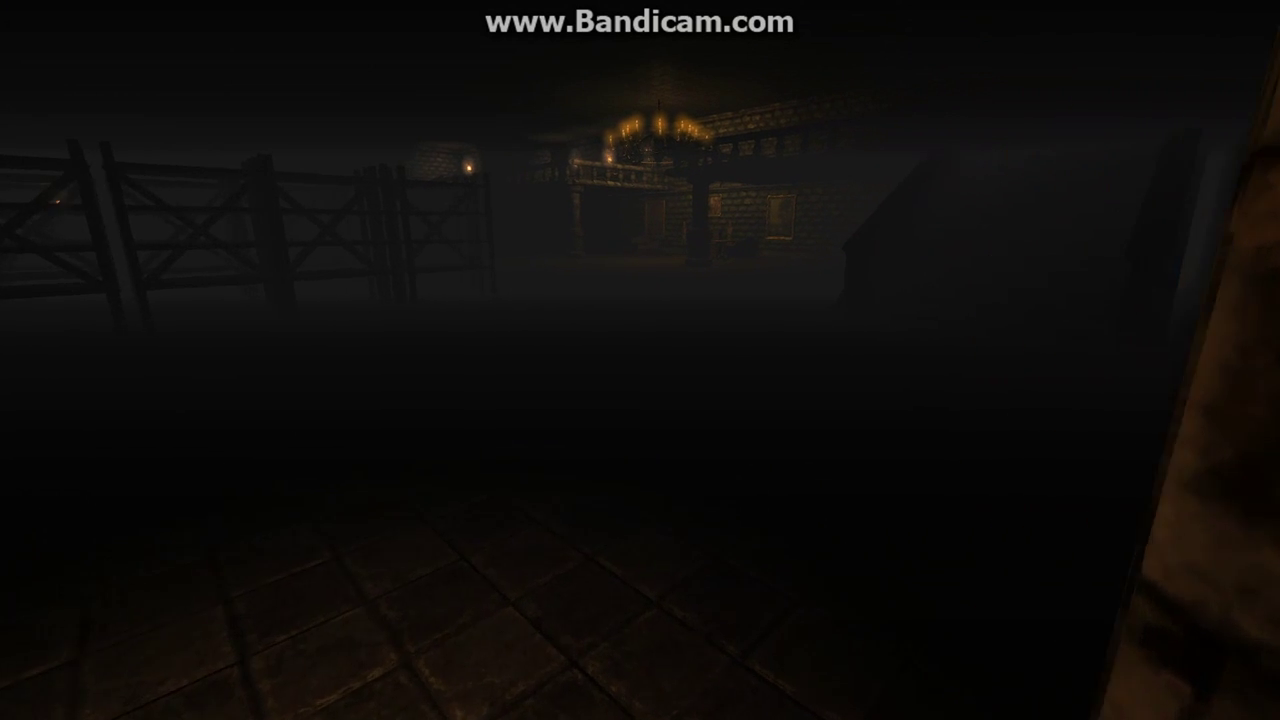
{"action": "key", "text": "Tab"}
{"action": "double_click", "coordinate": [586, 129]}
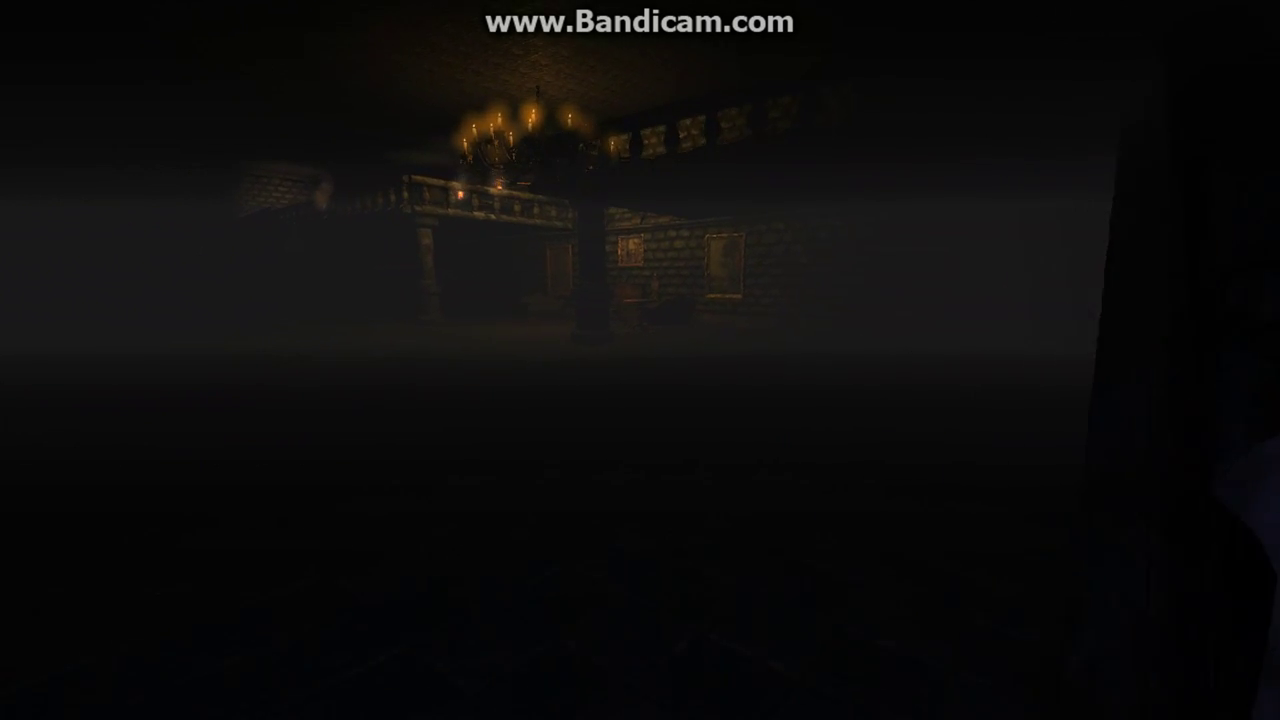
{"action": "key", "text": "w"}
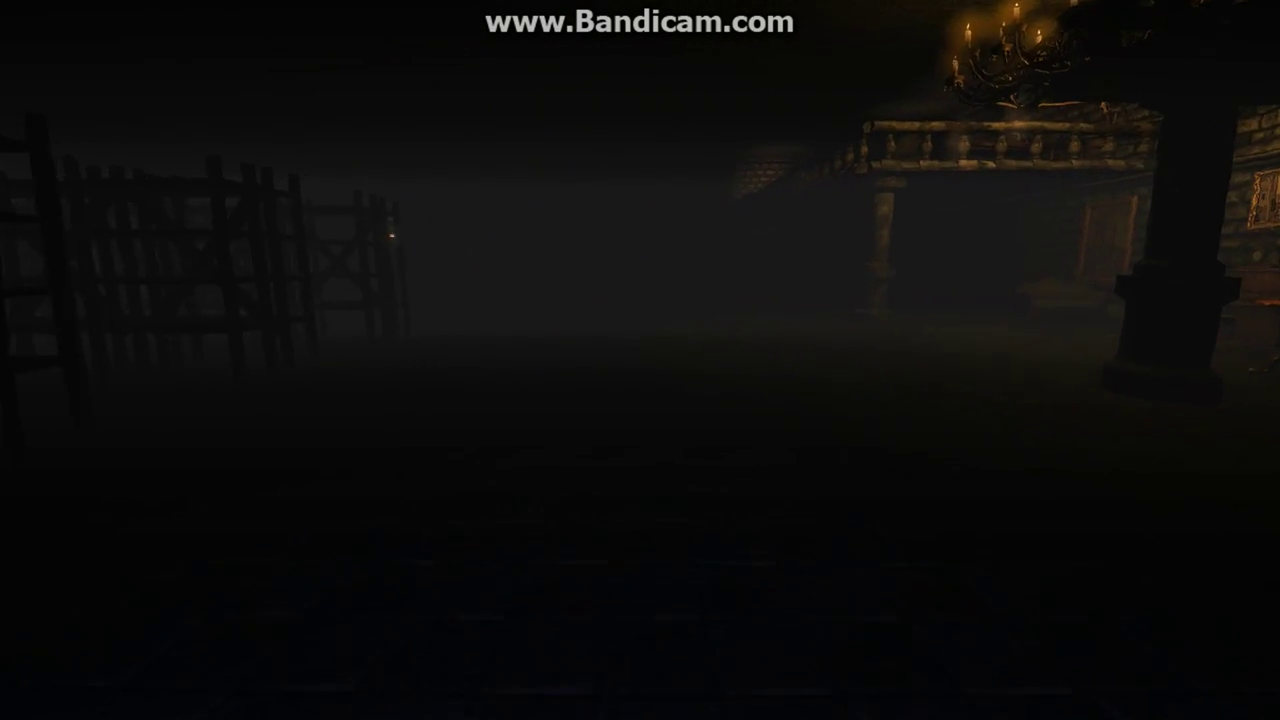
{"action": "key", "text": "w"}
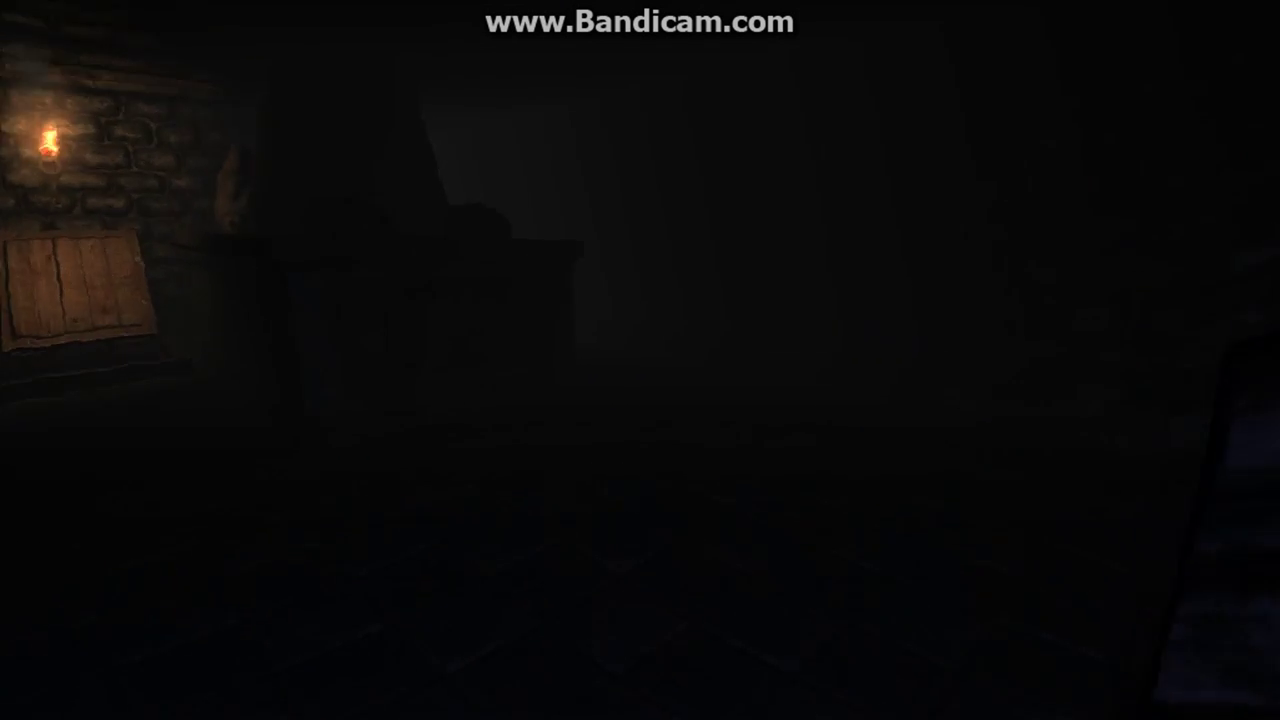
- Climb the stairs, walk the torch-lit corridor, and cross the stone room toward the wooden door
{"action": "key", "text": "w"}
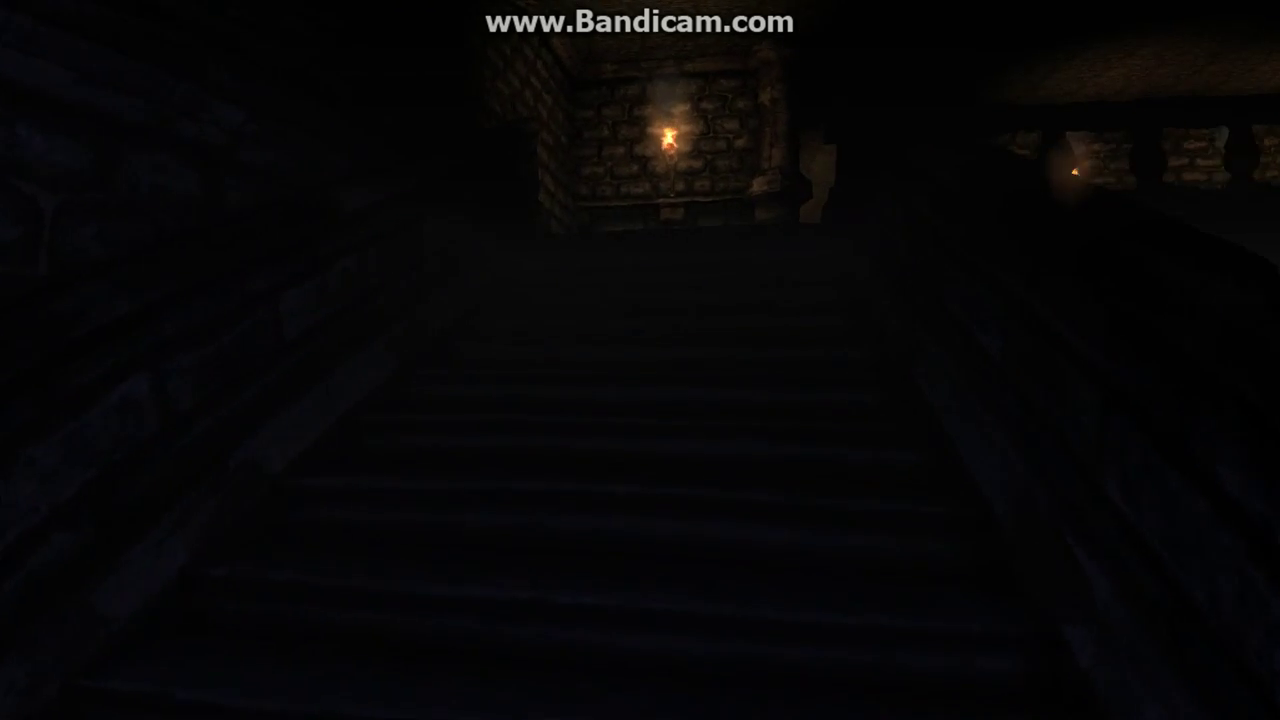
{"action": "key", "text": "w"}
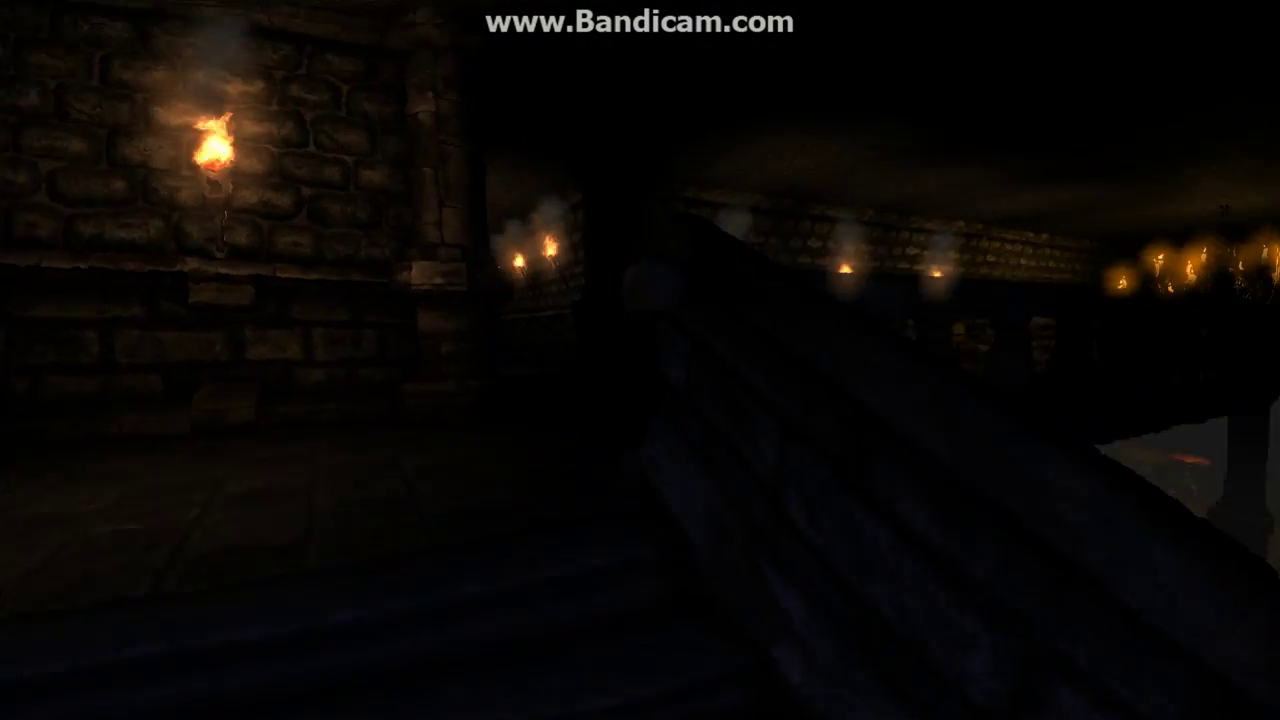
{"action": "key", "text": "w"}
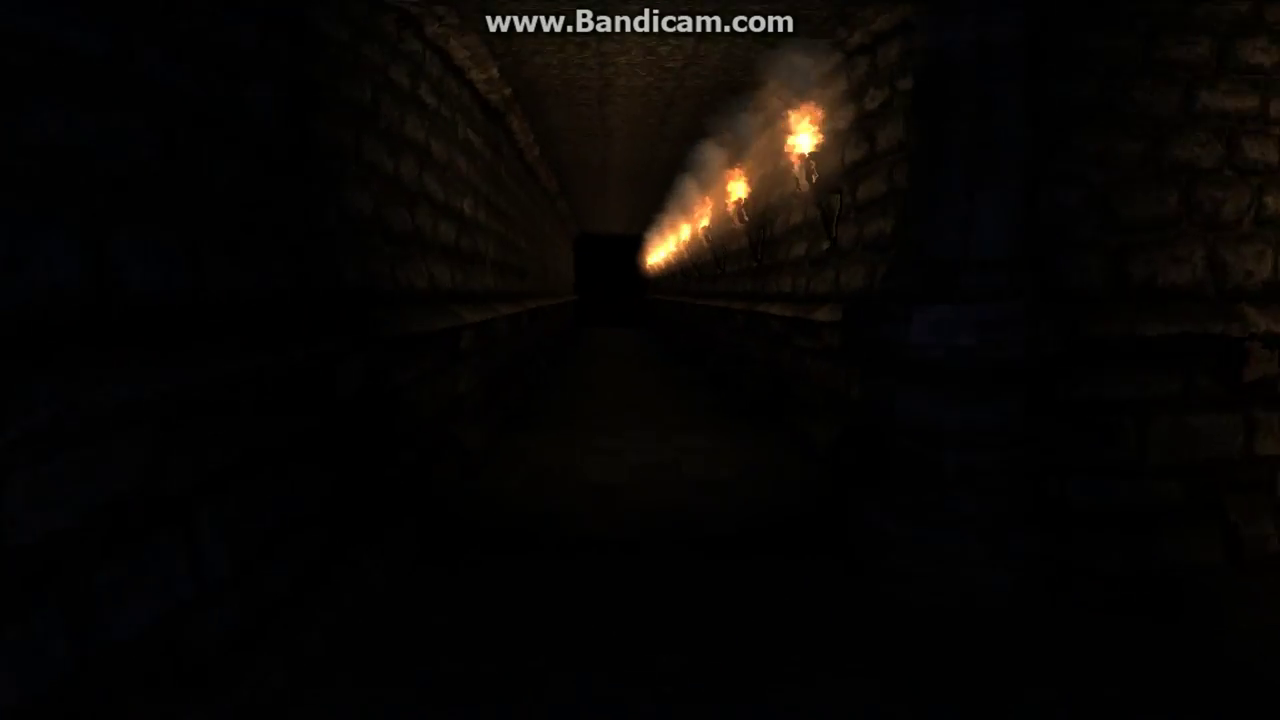
{"action": "key", "text": "w"}
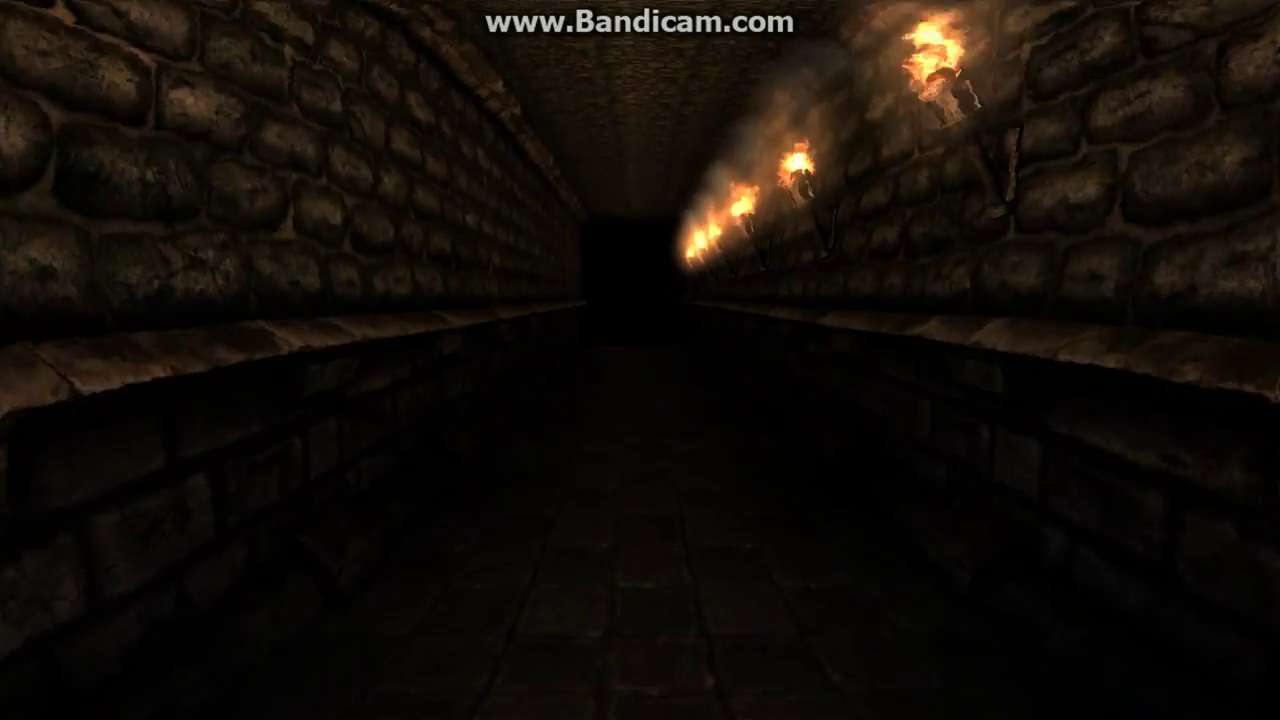
{"action": "key", "text": "w"}
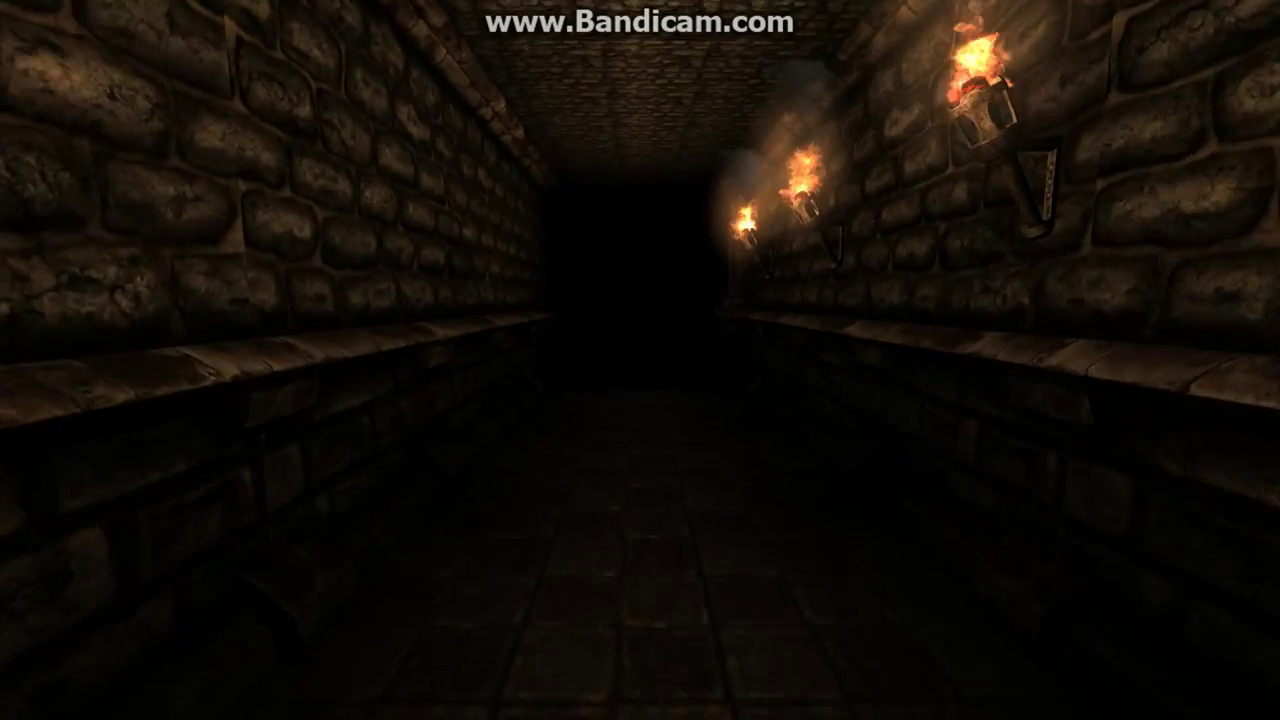
{"action": "key", "text": "w"}
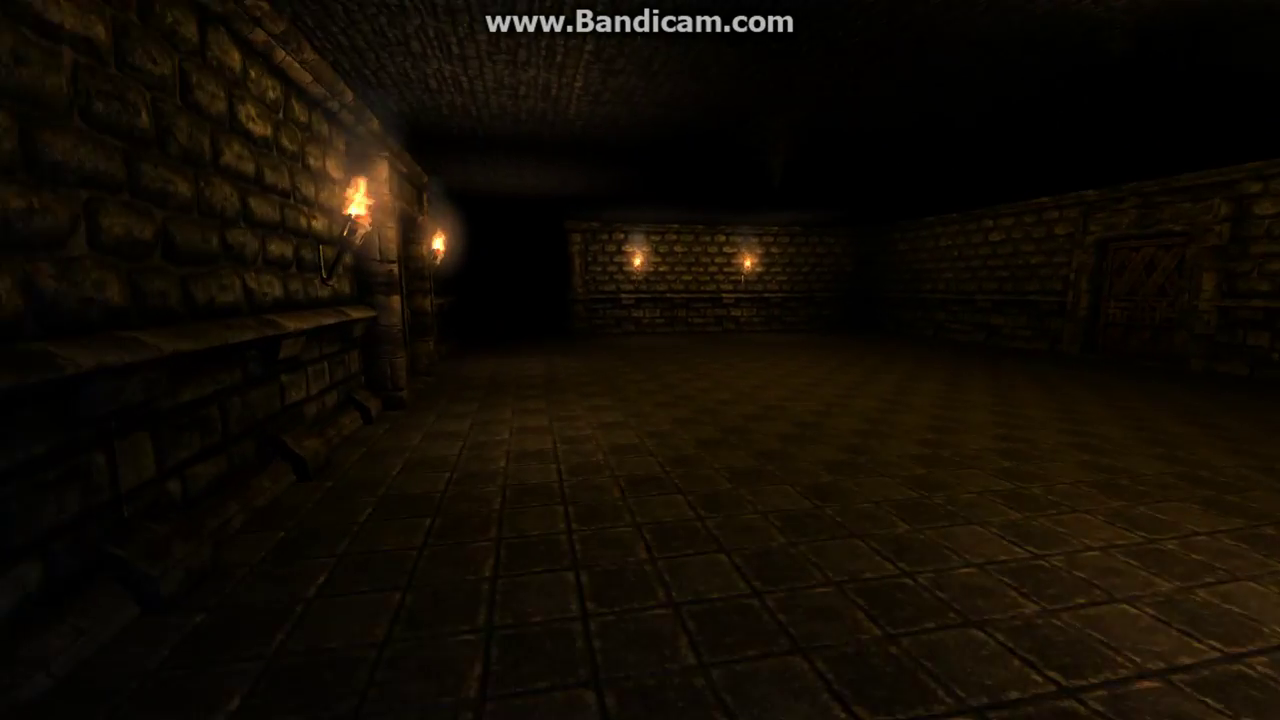
{"action": "key", "text": "s"}
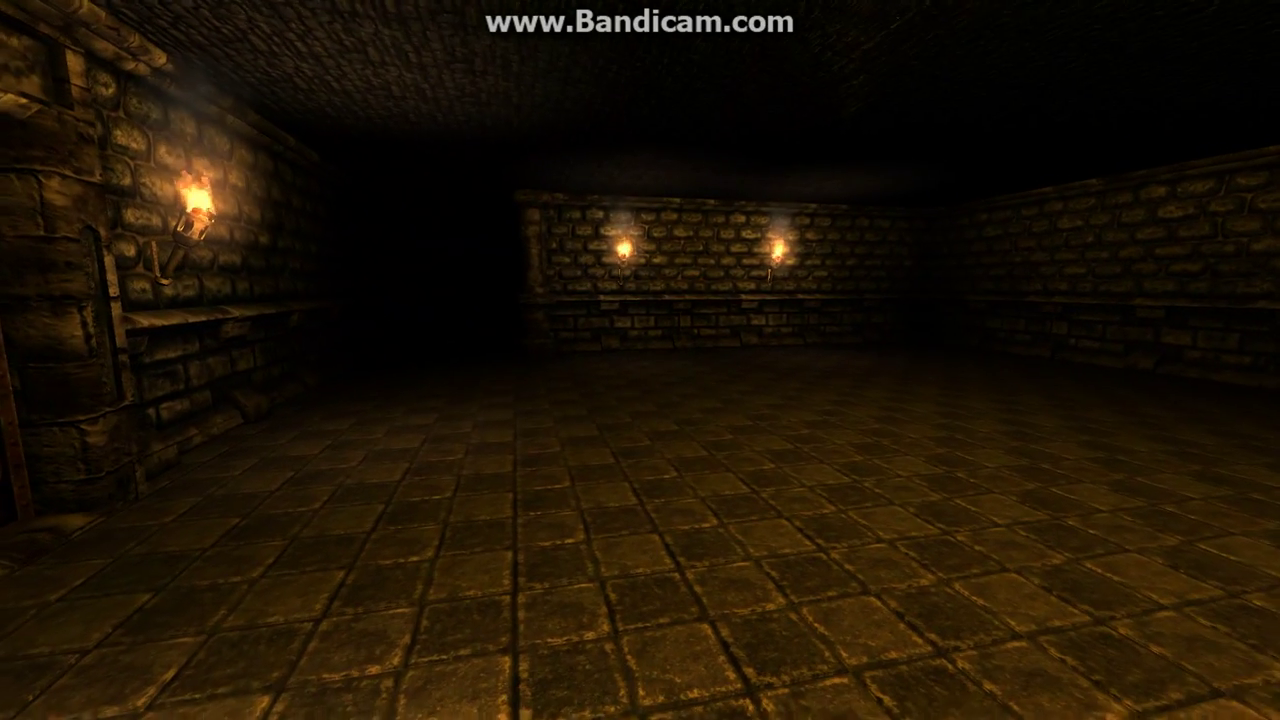
{"action": "key", "text": "w"}
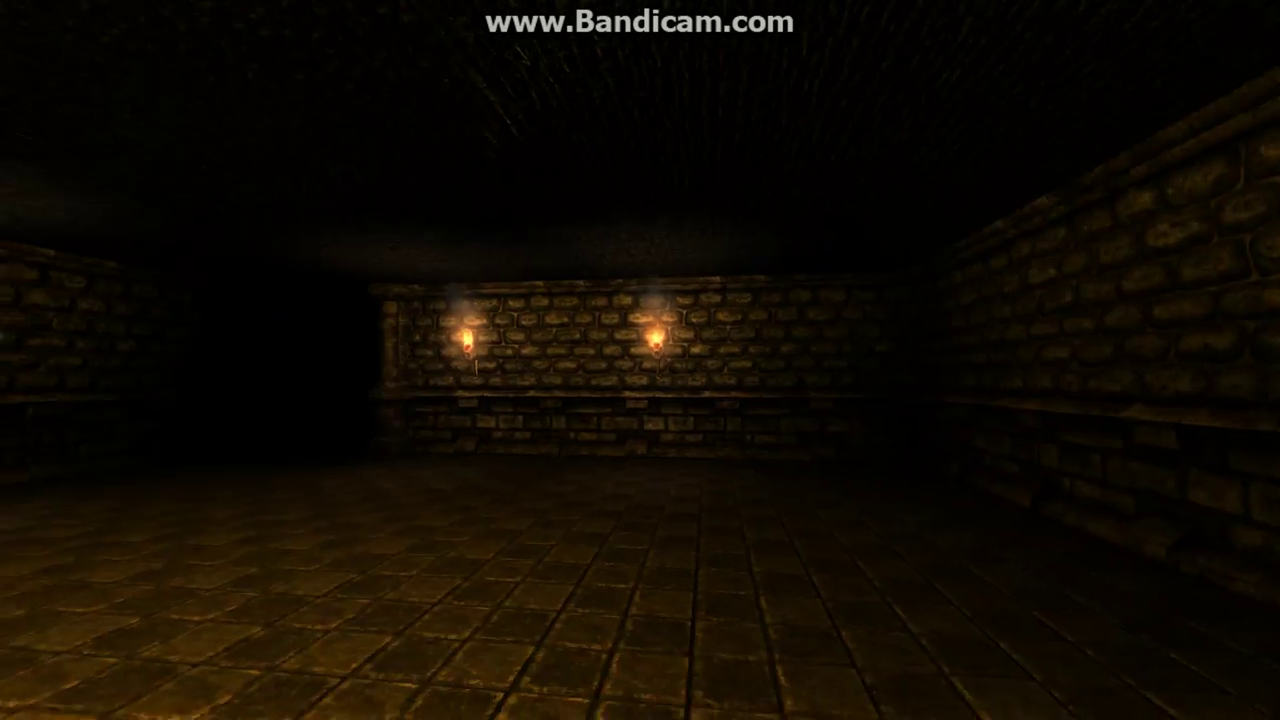
{"action": "key", "text": "w"}
{"action": "key", "text": "w"}
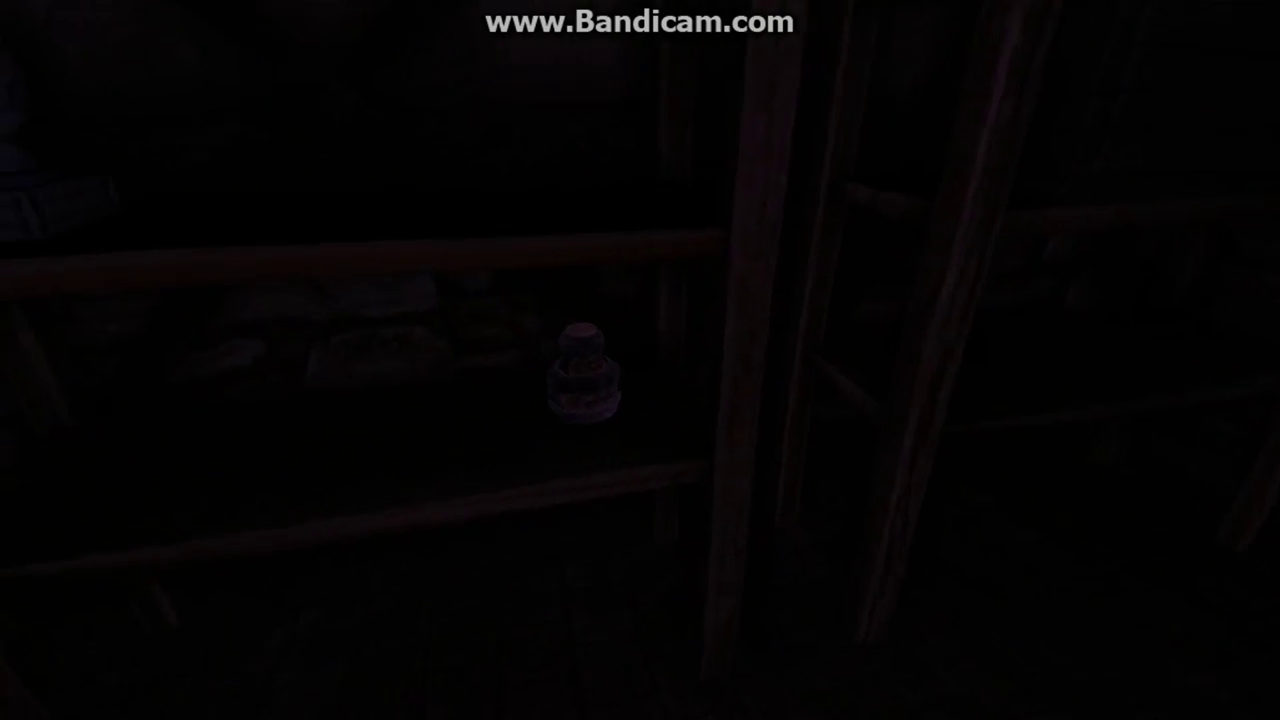
- Take the oil jar, then open the tall pale wardrobe and look inside
{"action": "left_click", "coordinate": [640, 360]}
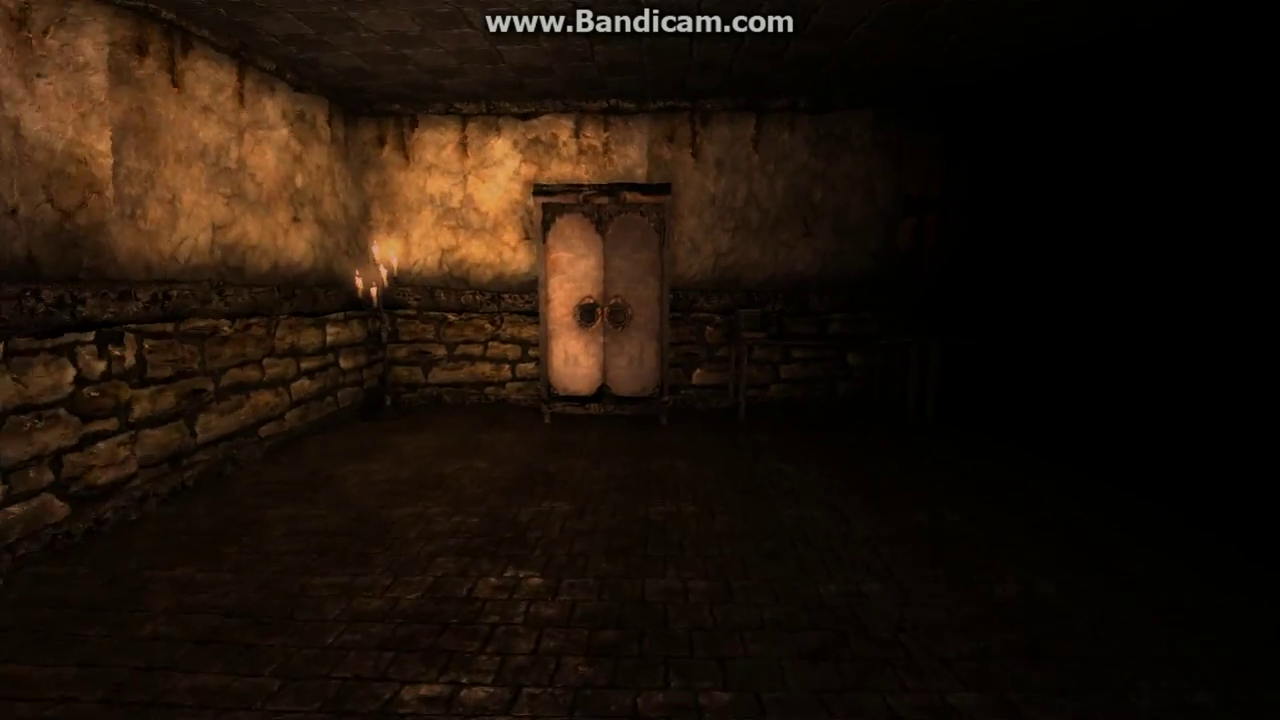
{"action": "key", "text": "w"}
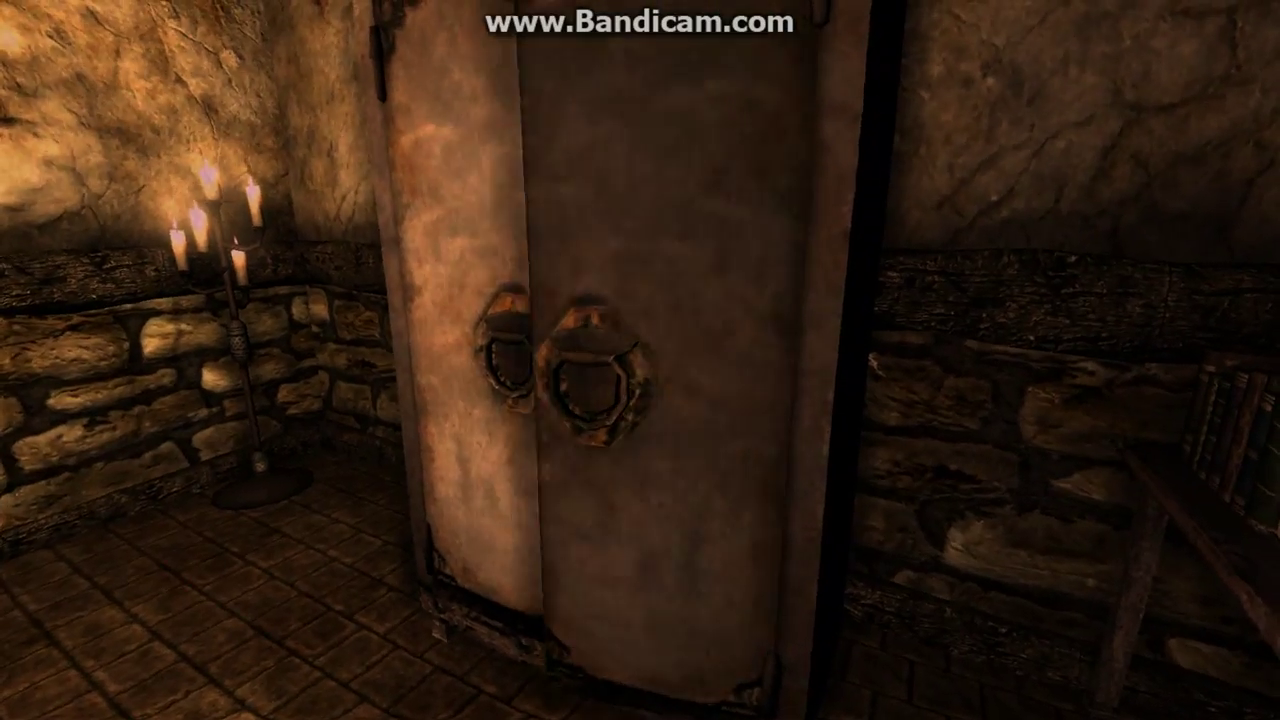
{"action": "left_click_drag", "start_coordinate": [595, 370], "coordinate": [900, 370]}
{"action": "left_click_drag", "start_coordinate": [510, 350], "coordinate": [200, 350]}
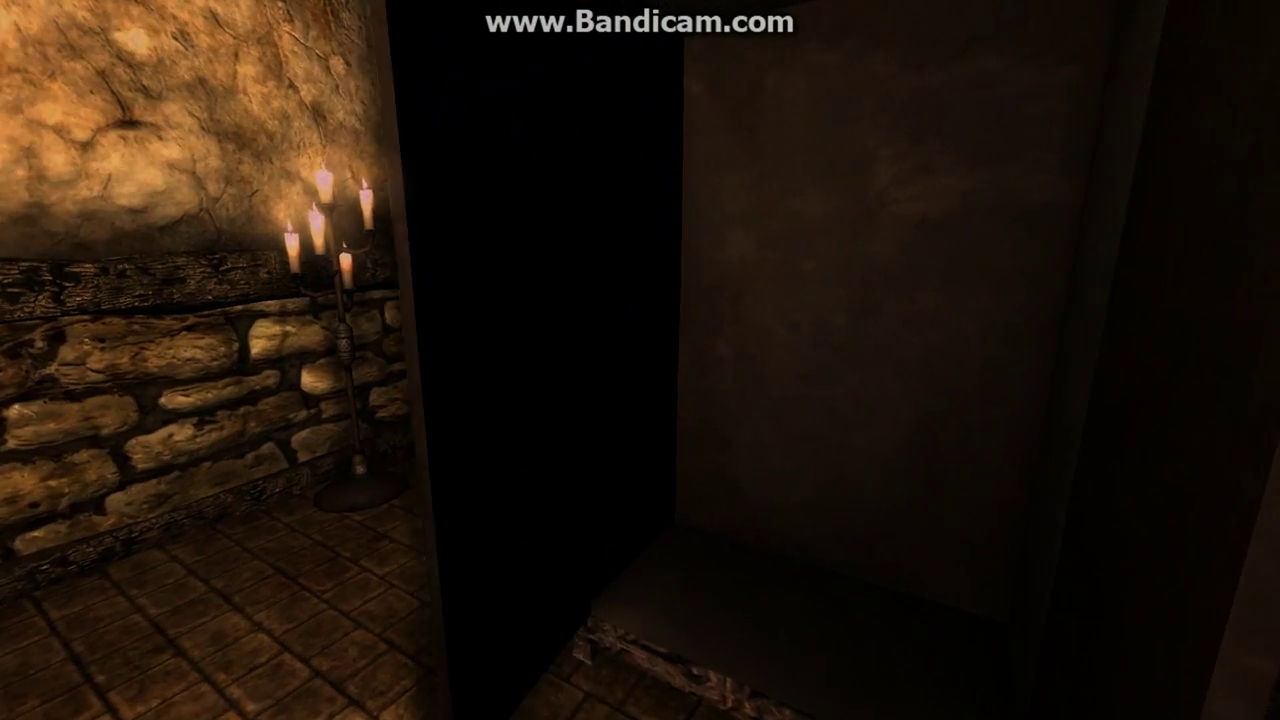
{"action": "key", "text": "w"}
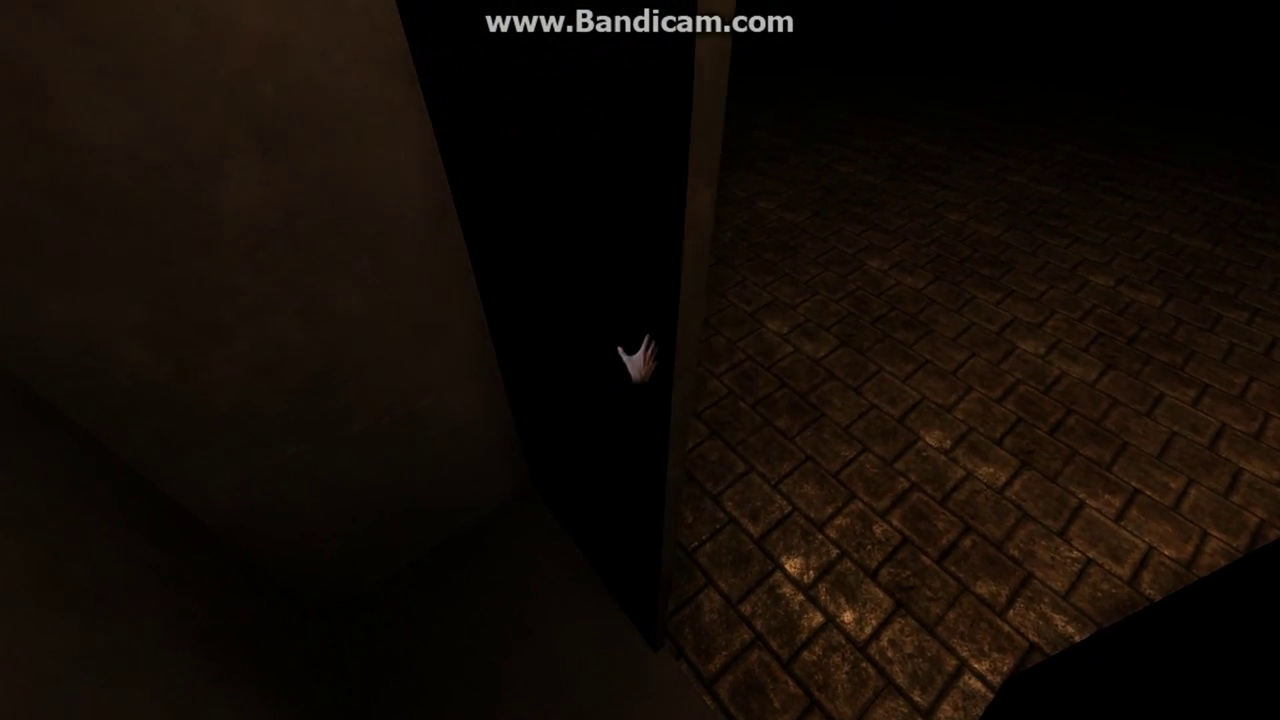
- Walk down the dark corridor to the doorway of the desk room
{"action": "left_click_drag", "start_coordinate": [637, 360], "coordinate": [900, 360]}
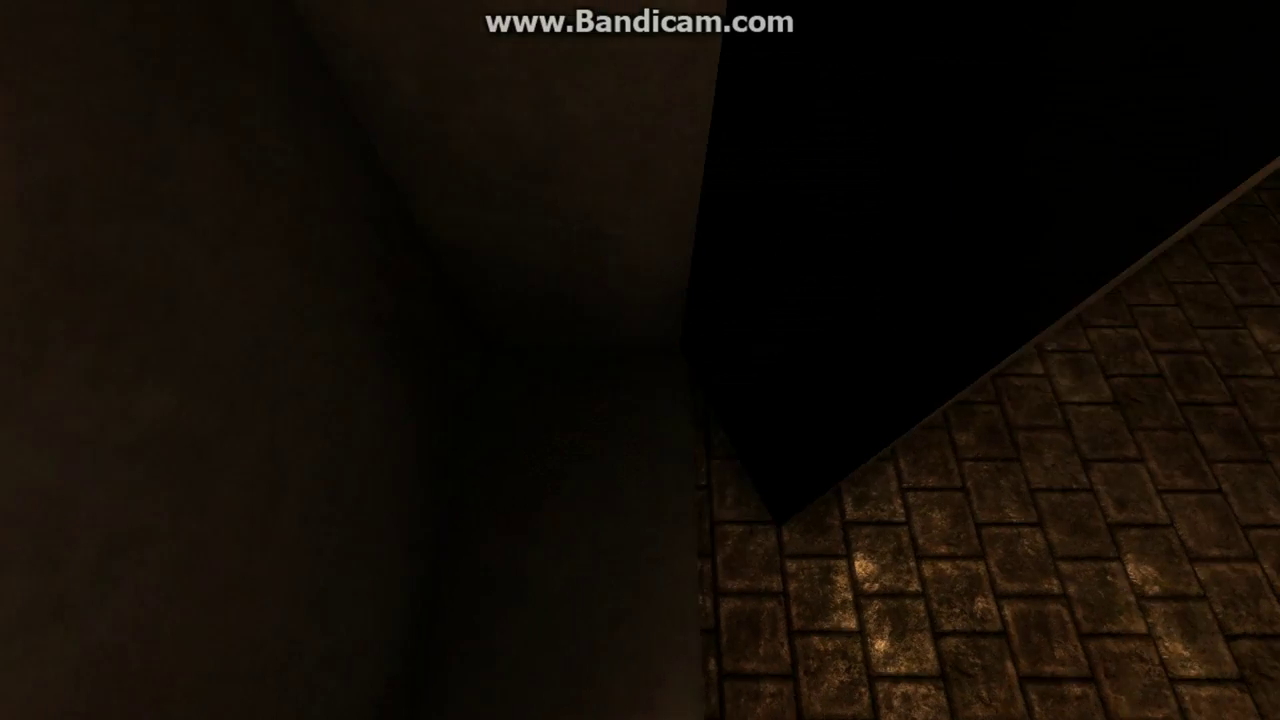
{"action": "key", "text": "w"}
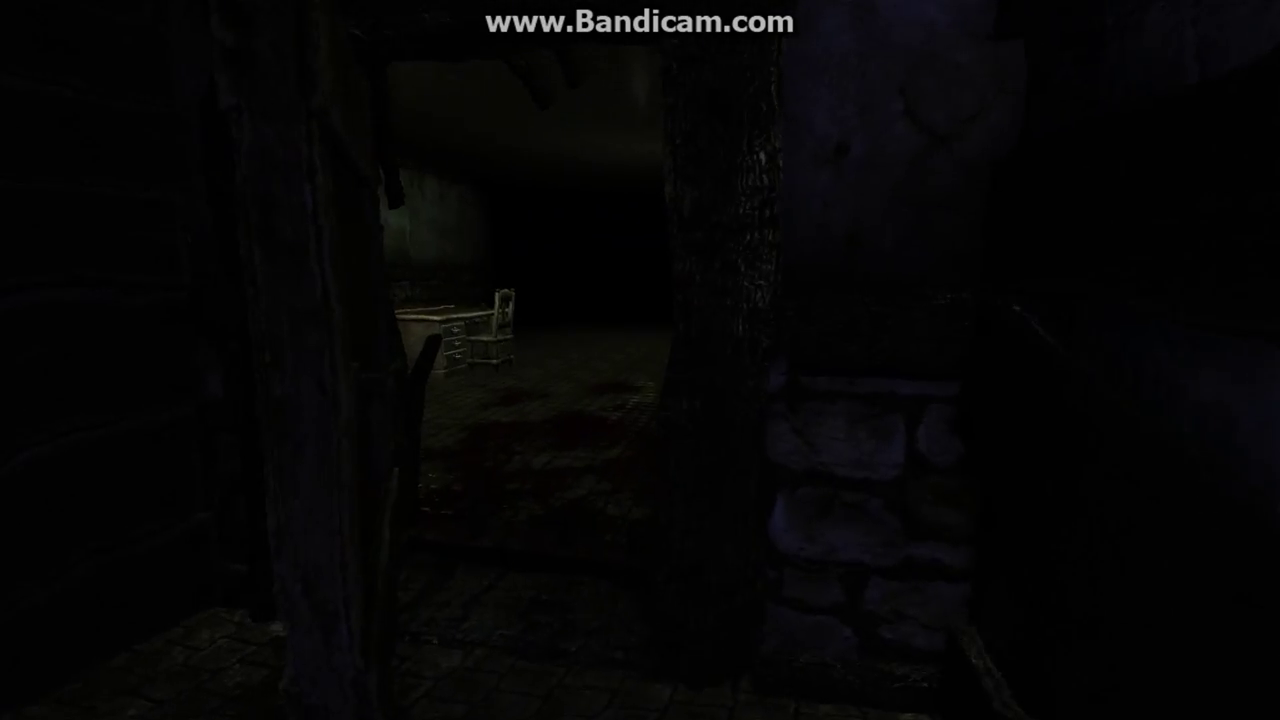
- Enter the barrel room and open the dark wooden cabinet
{"action": "key", "text": "w"}
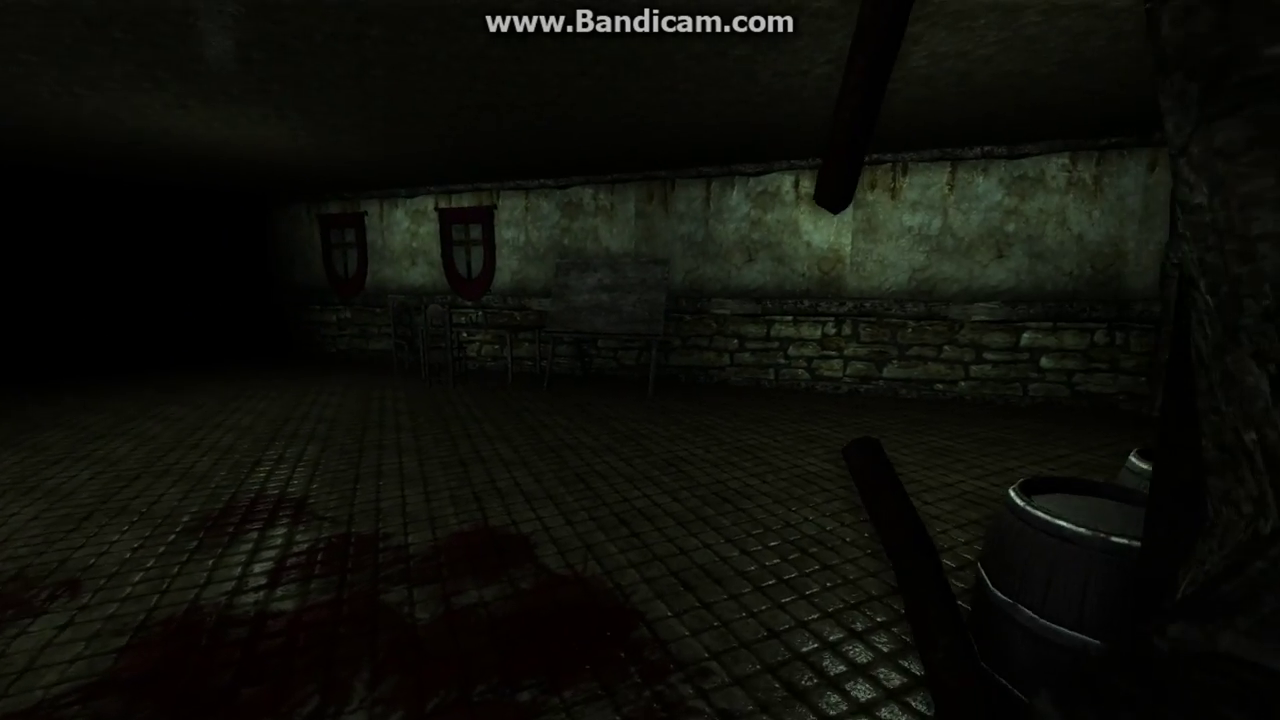
{"action": "key", "text": "w"}
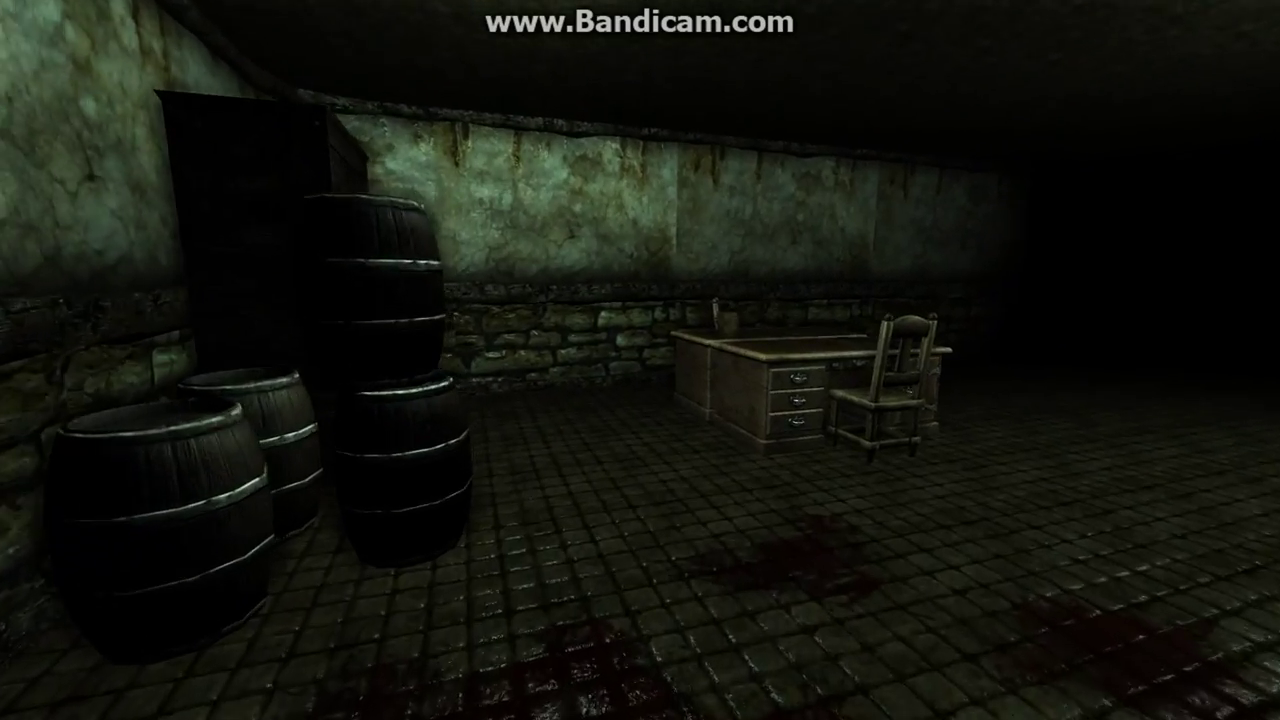
{"action": "key", "text": "w"}
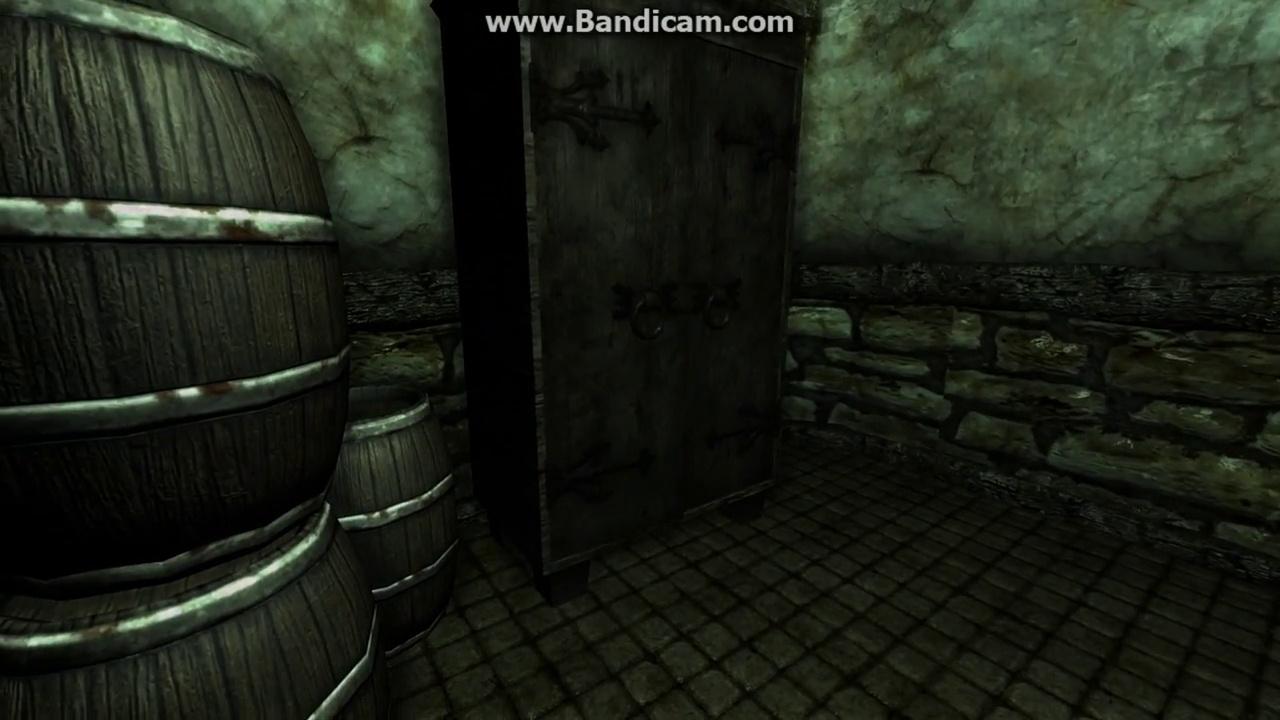
{"action": "left_click", "coordinate": [640, 360]}
{"action": "key", "text": "w"}
{"action": "key", "text": "w"}
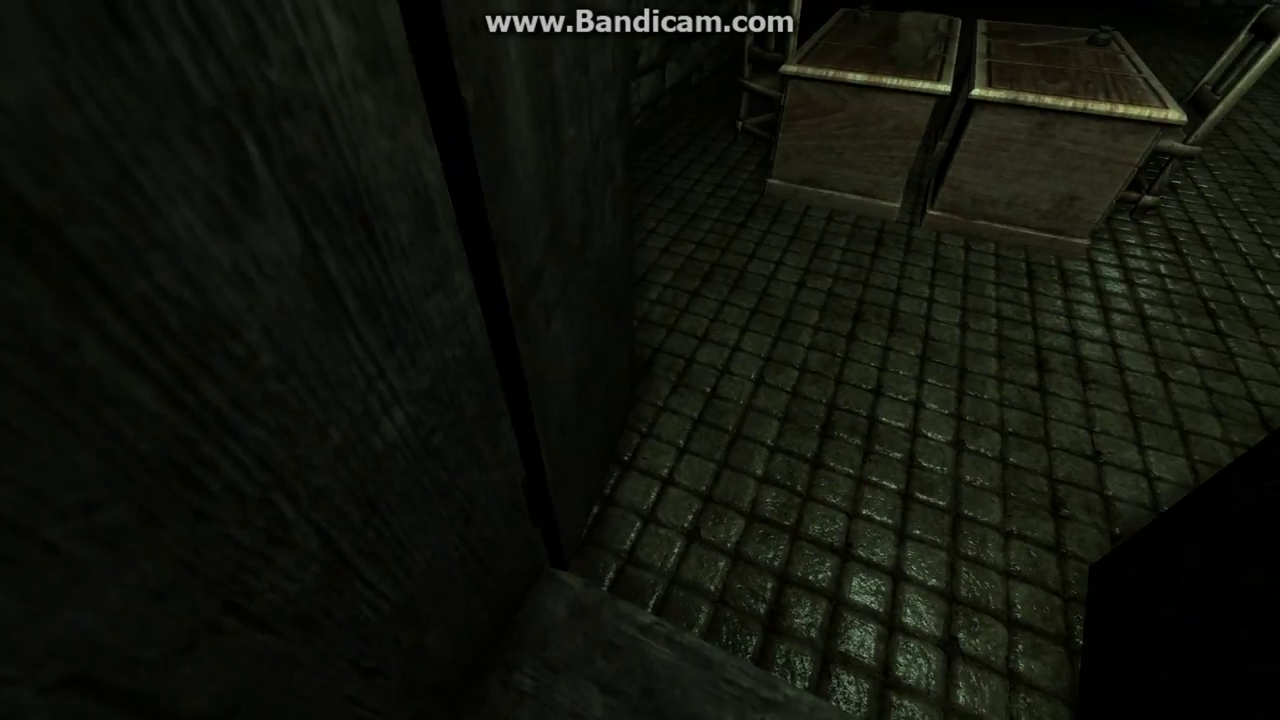
{"action": "key", "text": "w"}
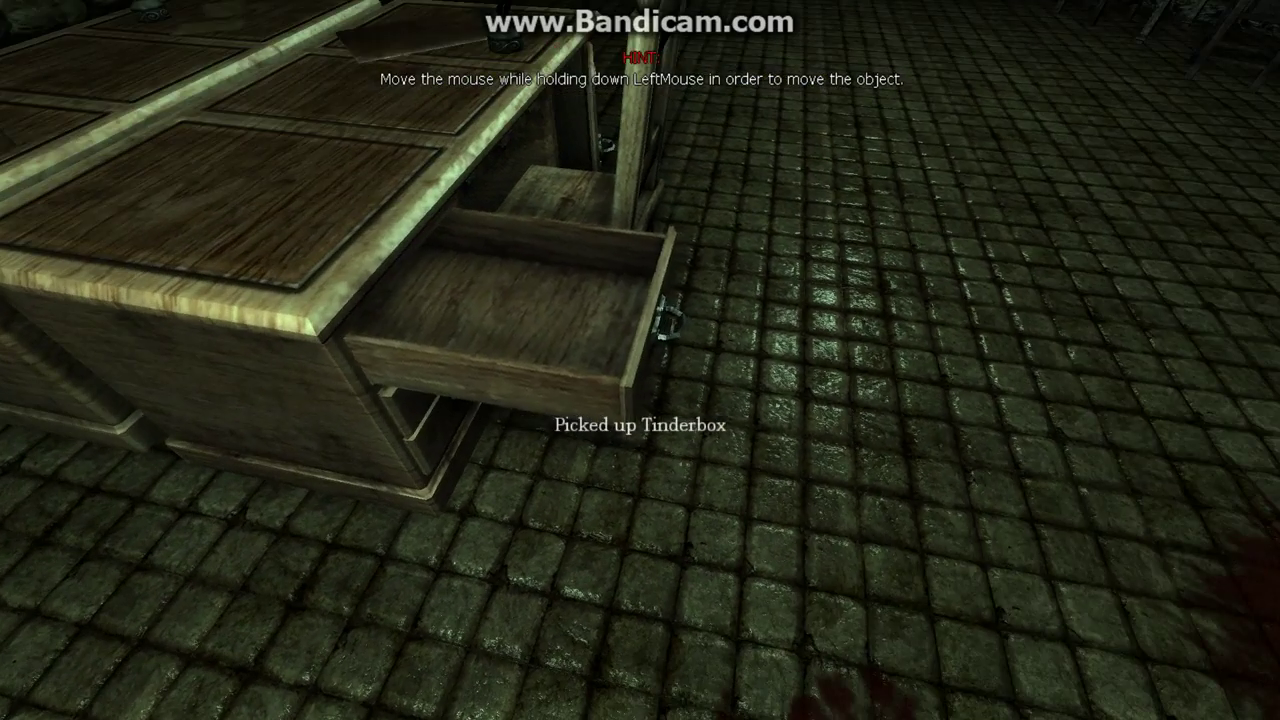
- Circle the desk and pull open its bottom drawer to get the Tinderbox
{"action": "left_click_drag", "start_coordinate": [640, 360], "coordinate": [300, 360]}
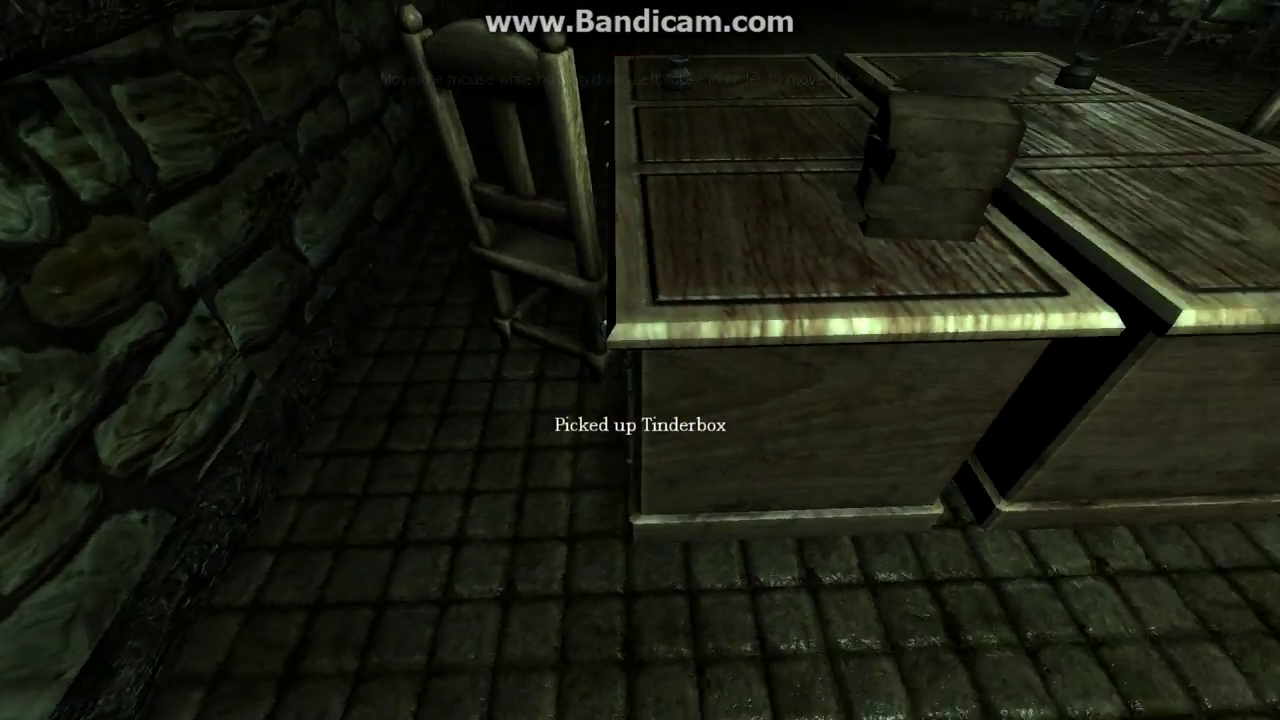
{"action": "key", "text": "s"}
{"action": "key", "text": "w"}
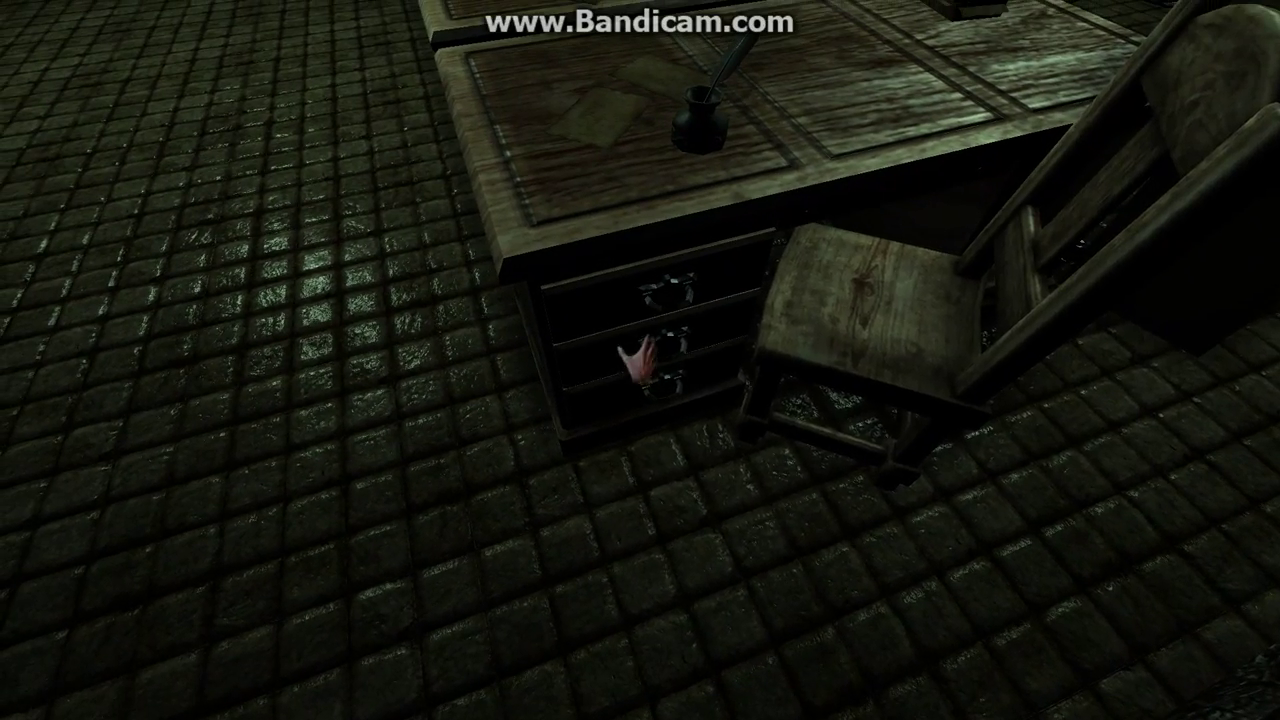
{"action": "left_click_drag", "start_coordinate": [650, 345], "coordinate": [640, 480]}
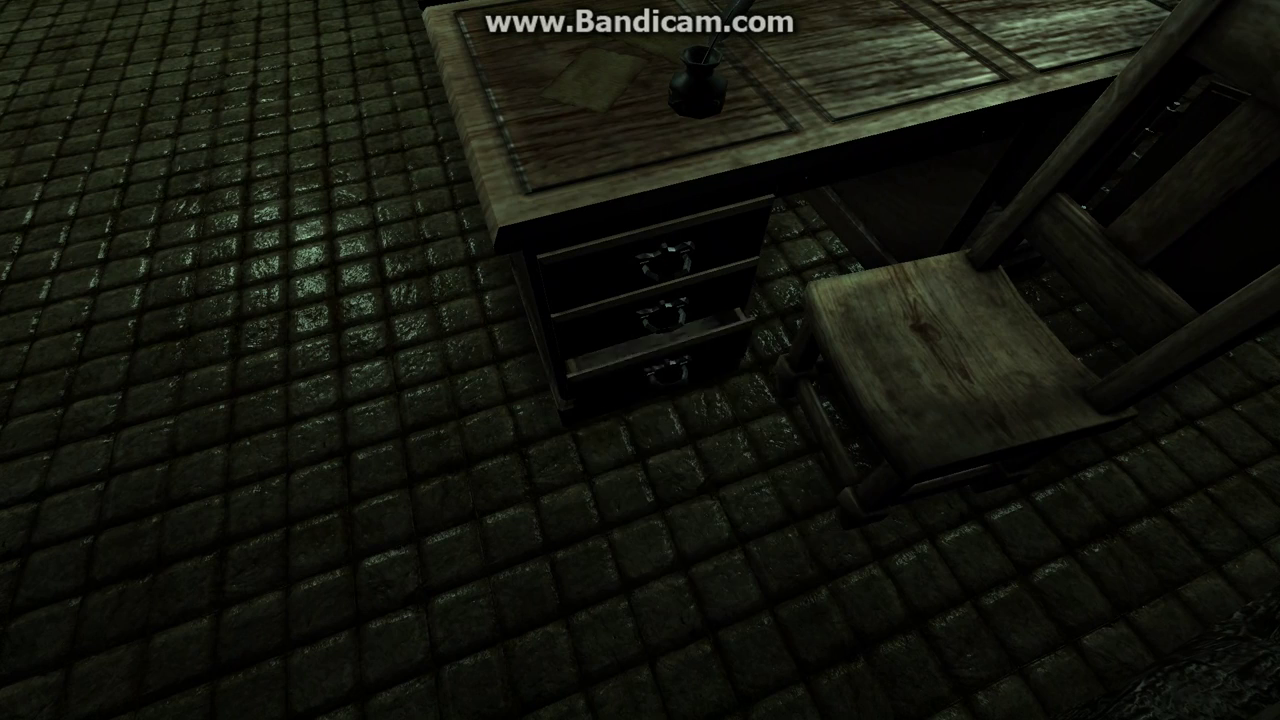
{"action": "left_click_drag", "start_coordinate": [640, 360], "coordinate": [640, 470]}
- Turn from the desk and walk along the banner wall into the corridor
{"action": "key", "text": "w"}
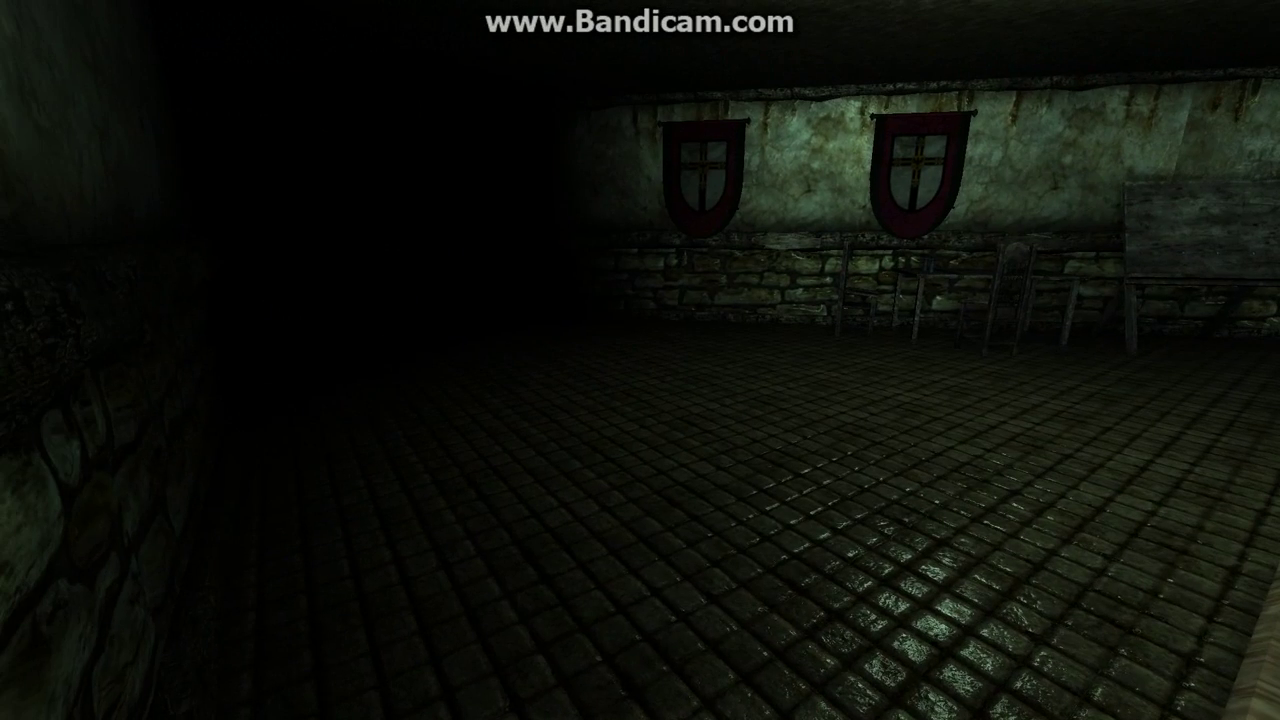
{"action": "key", "text": "w"}
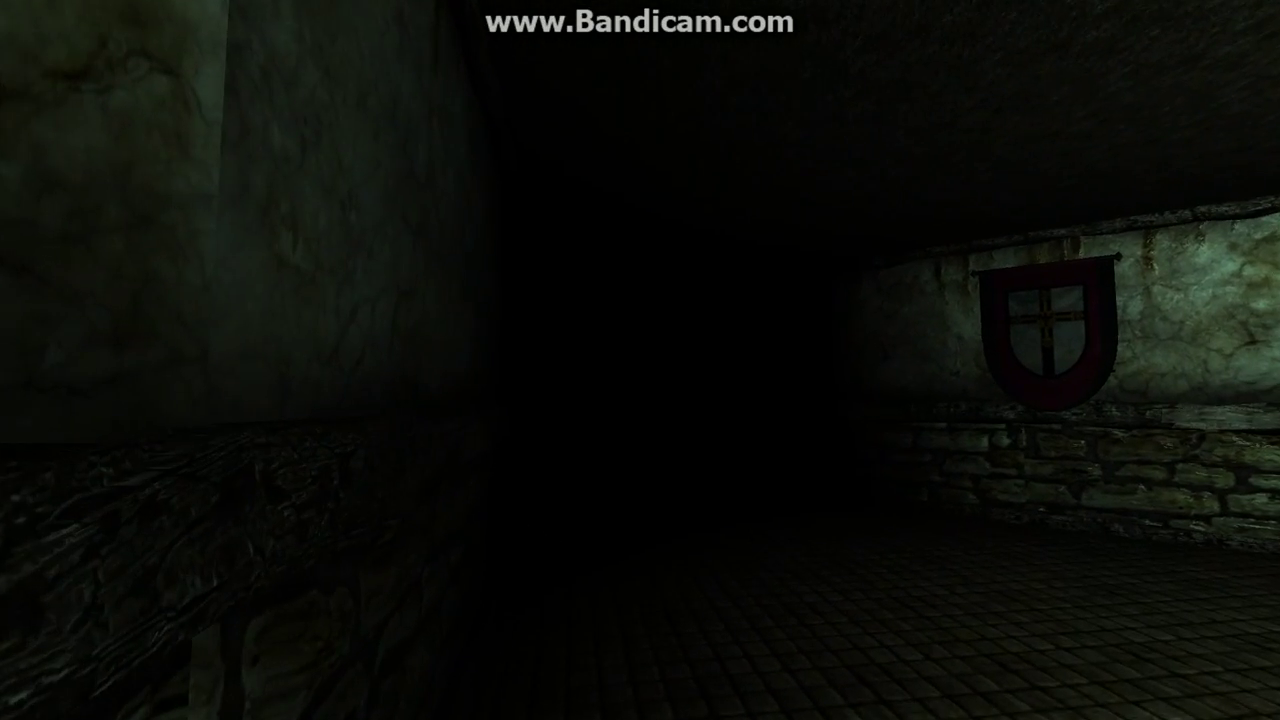
{"action": "key", "text": "w"}
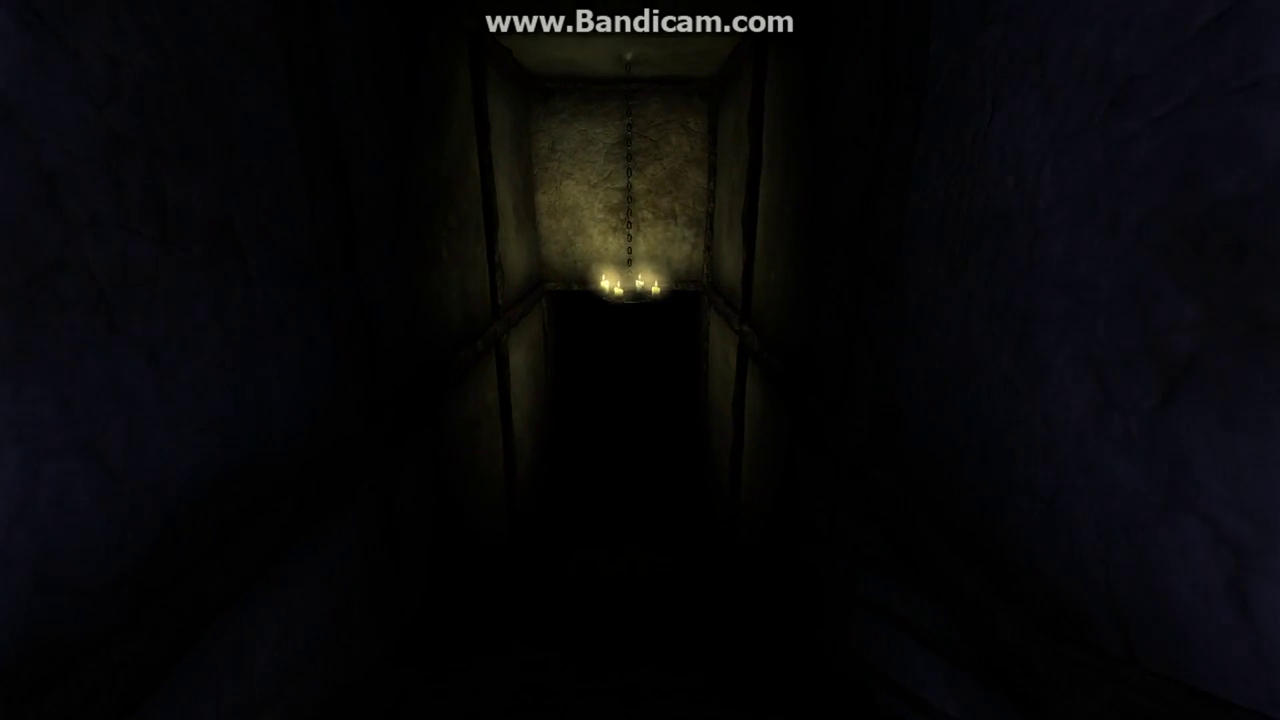
- Pass under the hanging candles and continue down the narrow corridor toward the distant light
{"action": "key", "text": "w"}
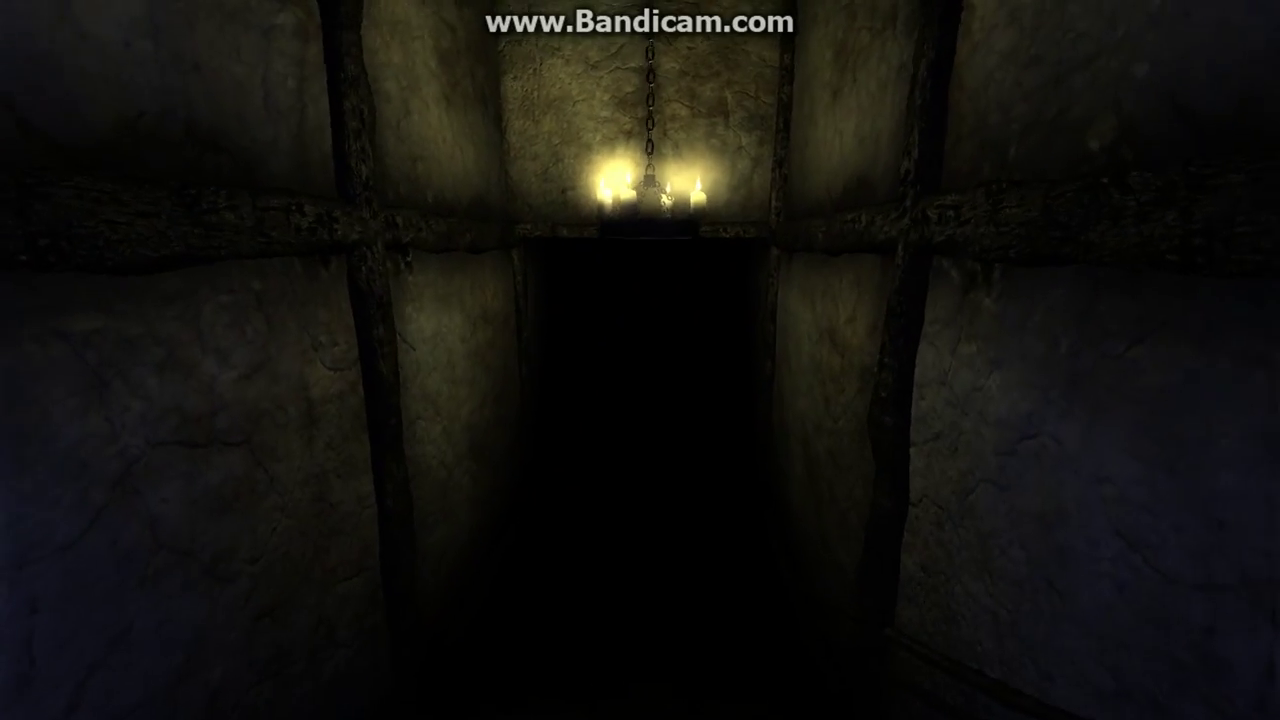
{"action": "key", "text": "w"}
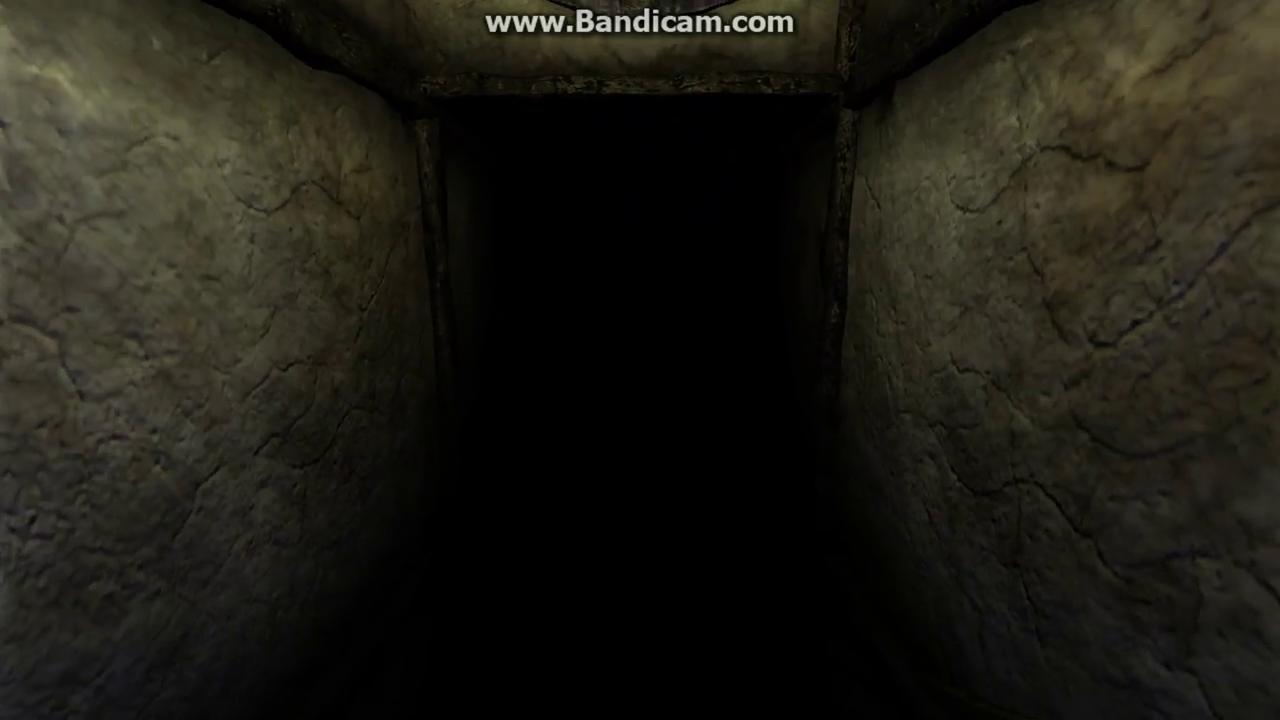
{"action": "key", "text": "w"}
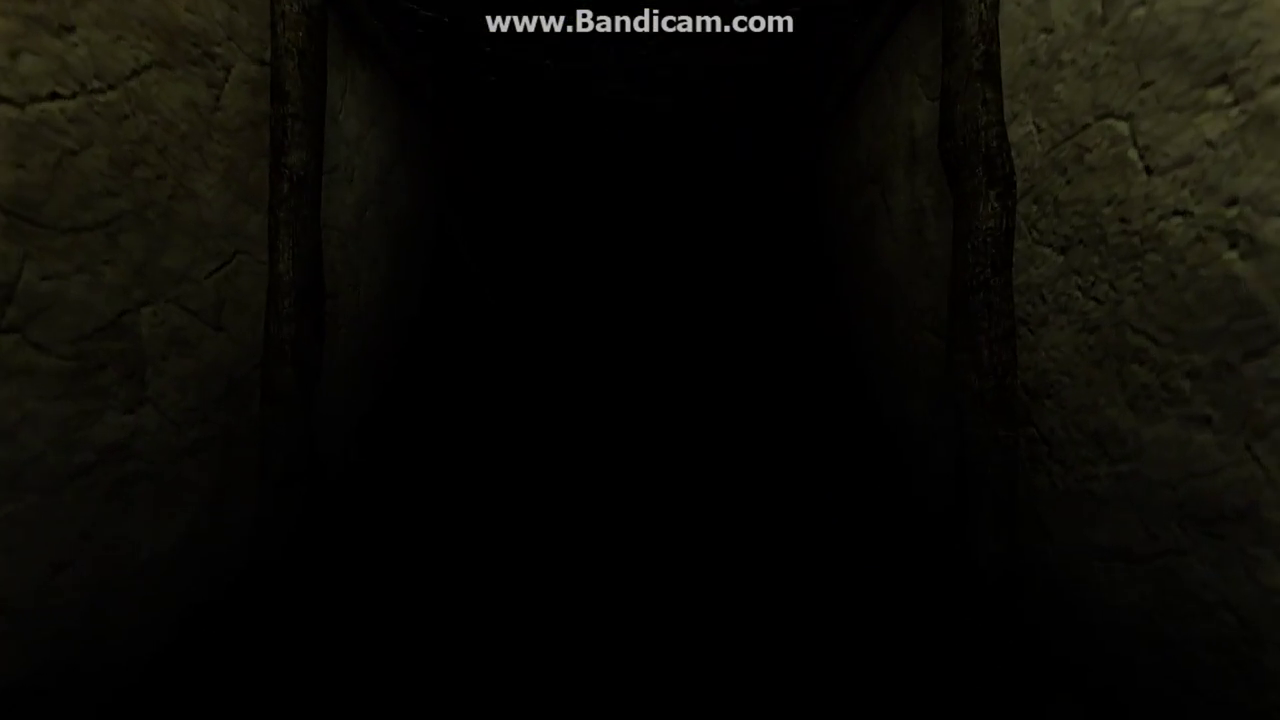
{"action": "key", "text": "w"}
{"action": "key", "text": "w"}
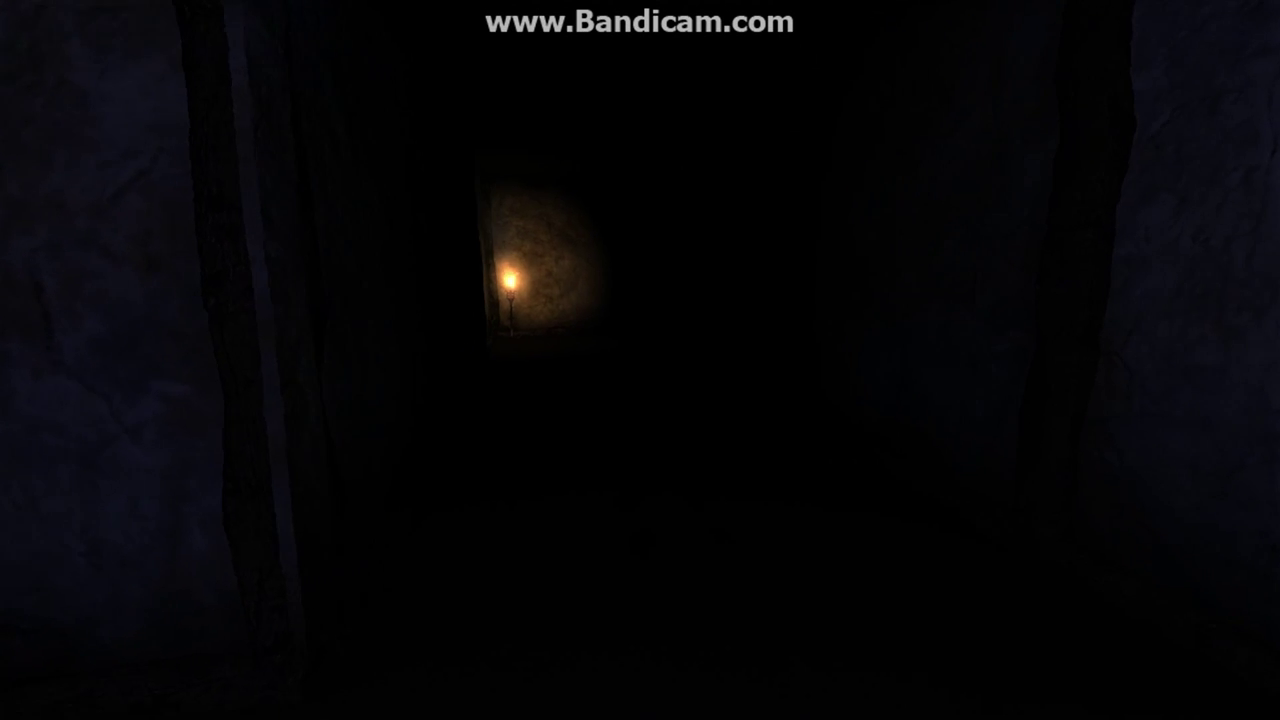
- Walk the long black corridor past the pillars and a barred doorway to the torch-lit wall
{"action": "key", "text": "w"}
{"action": "key", "text": "w"}
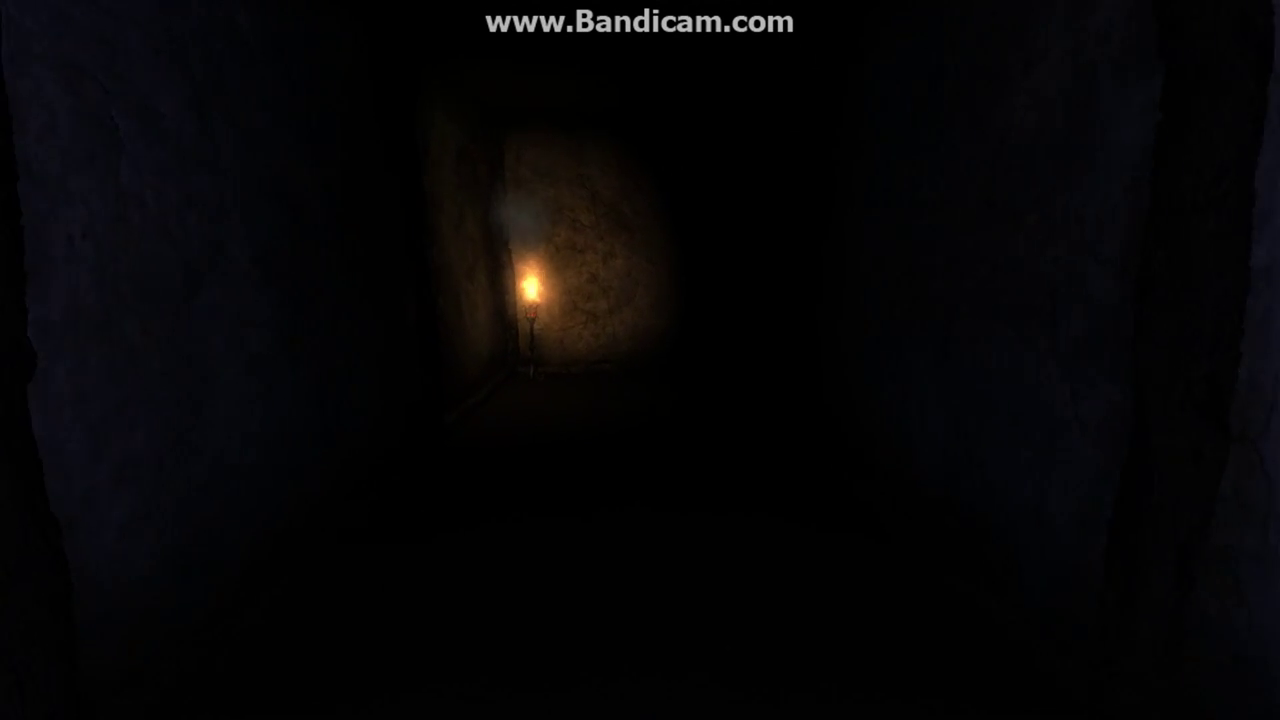
{"action": "key", "text": "w"}
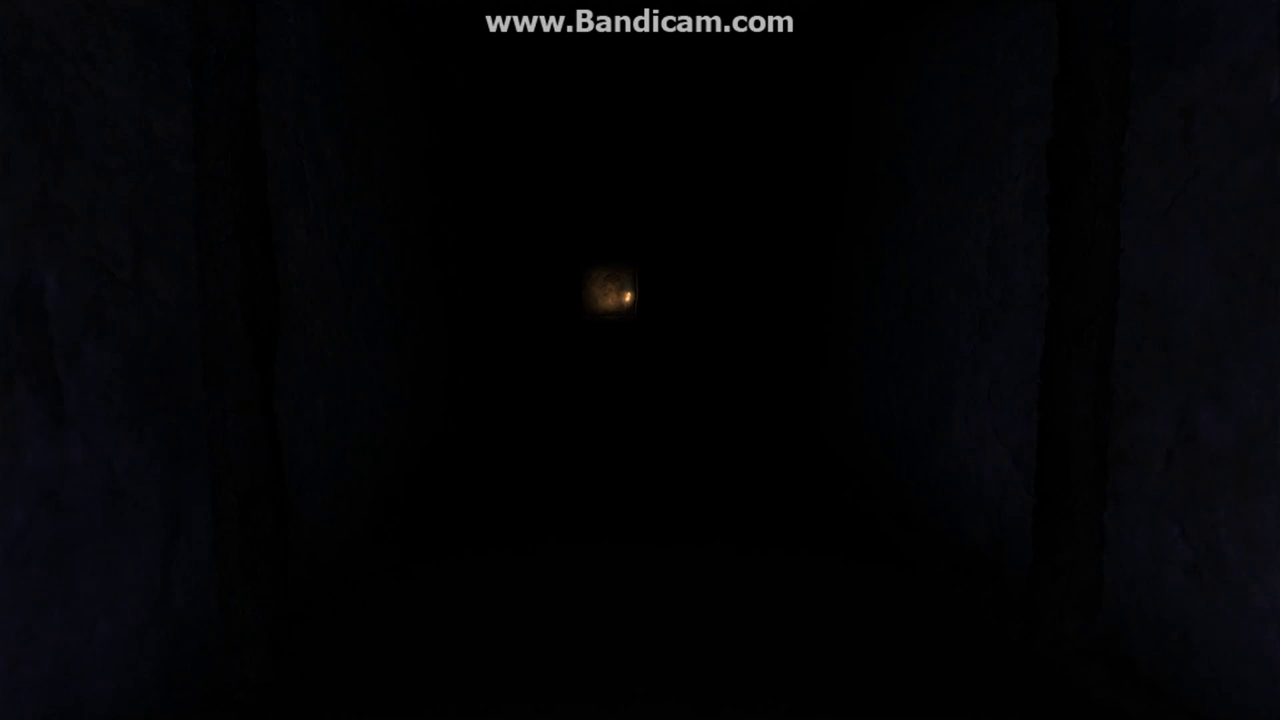
{"action": "key", "text": "w"}
{"action": "key", "text": "w"}
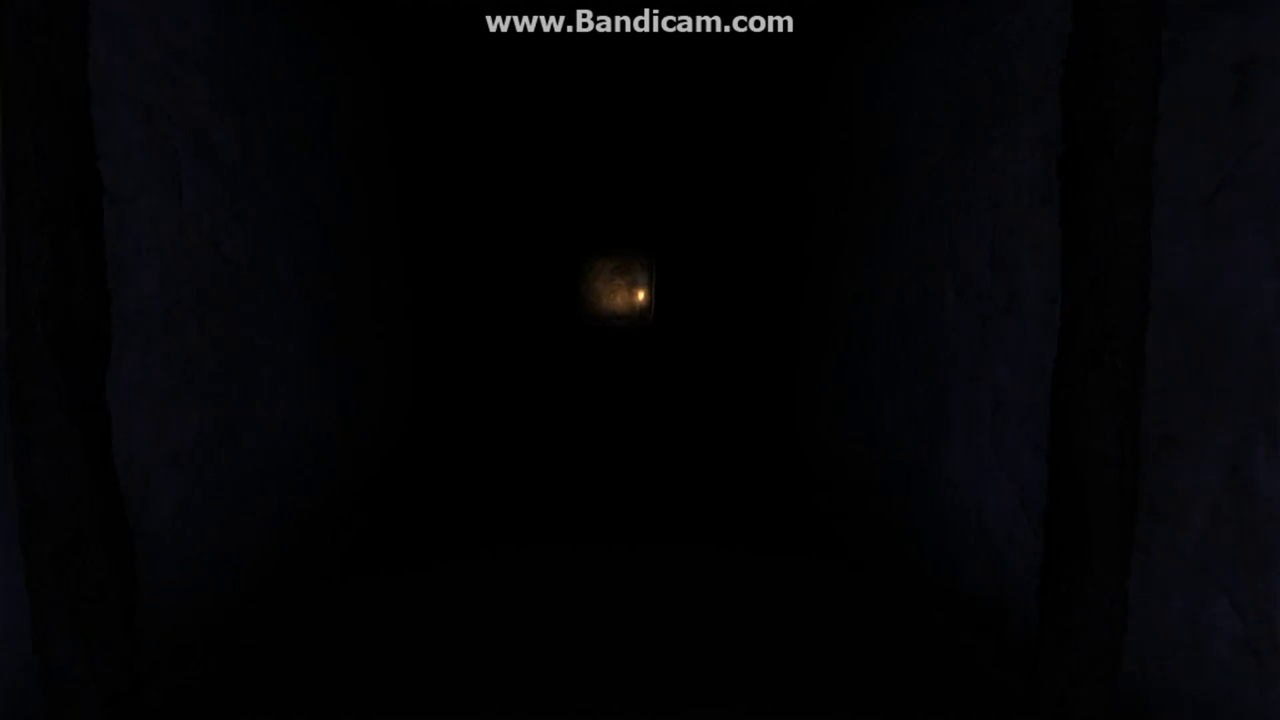
{"action": "key", "text": "w"}
{"action": "key", "text": "w"}
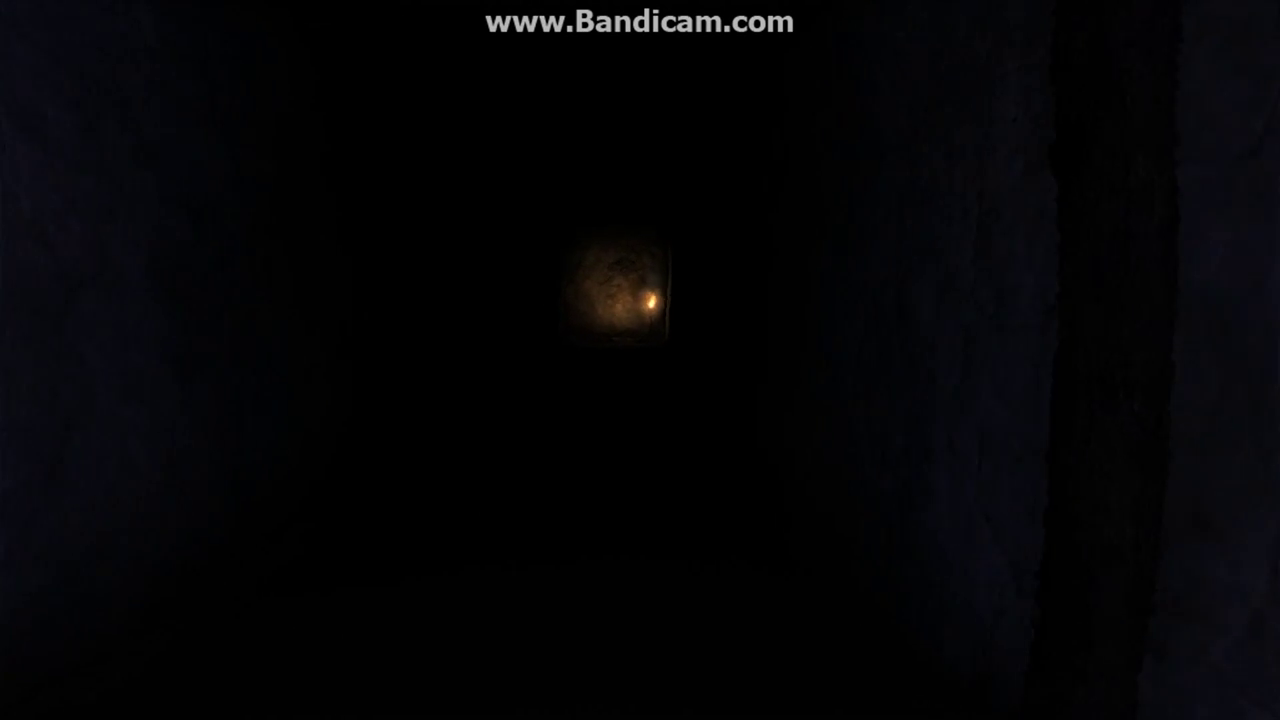
{"action": "key", "text": "w"}
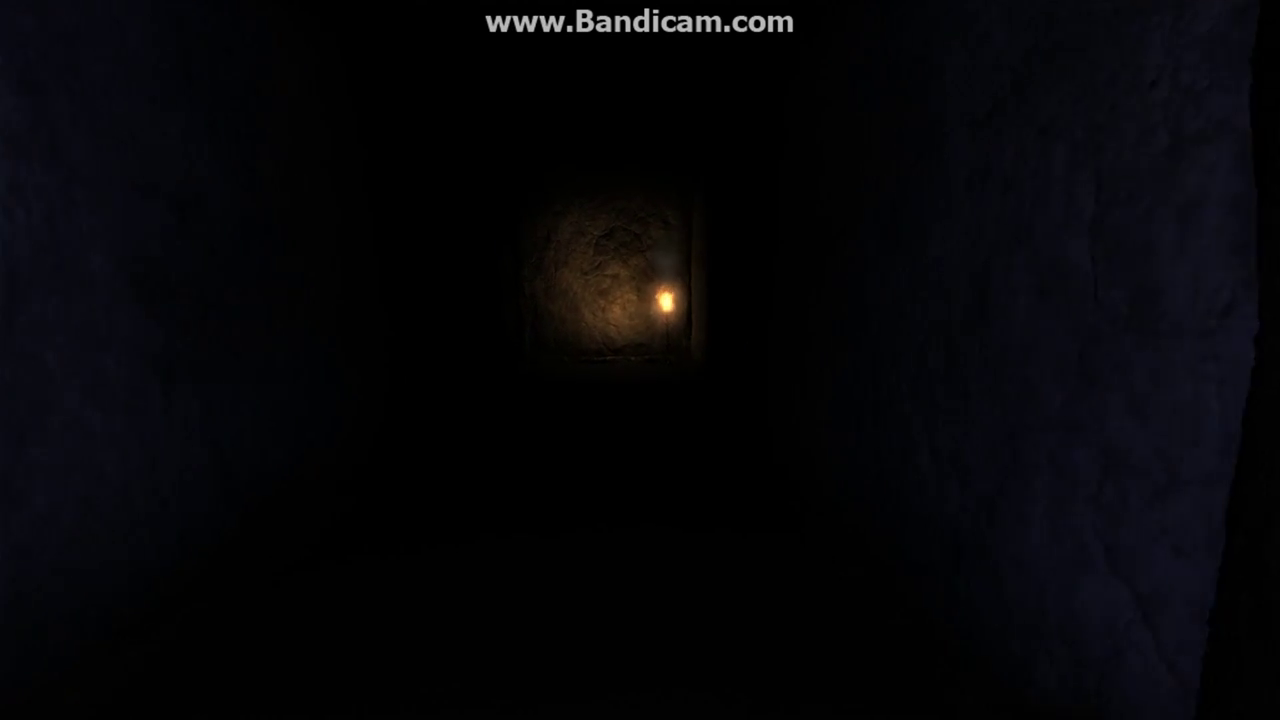
{"action": "key", "text": "w"}
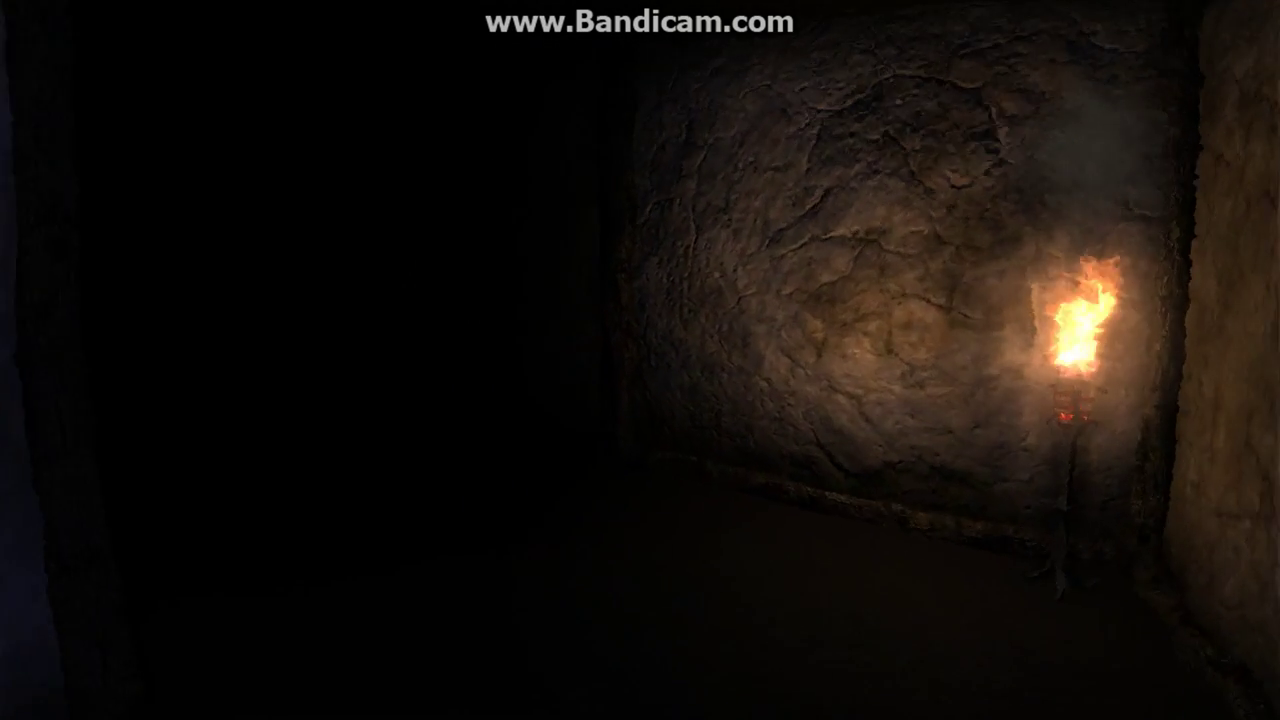